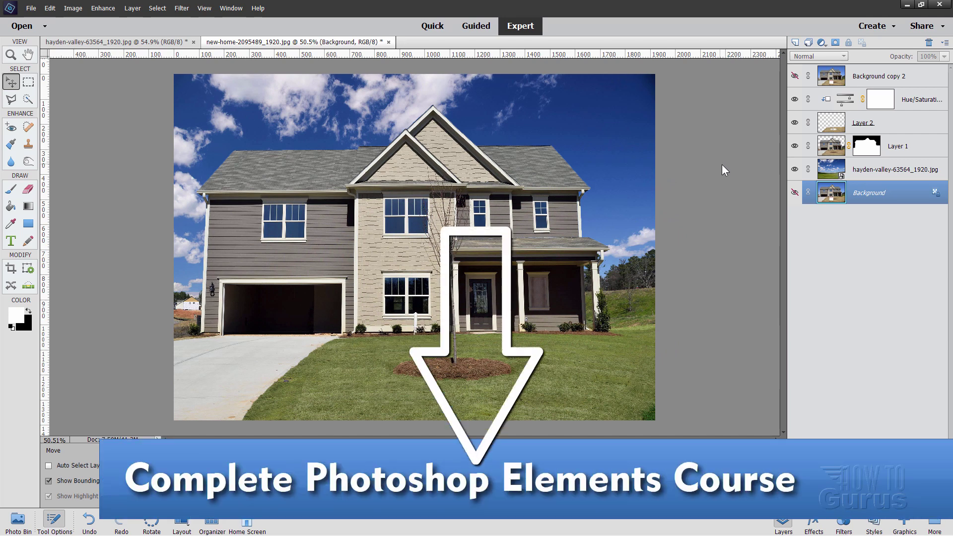
Show the Background layer and delete all edit layers from Background copy 2 down to hayden-valley.
left_click(794, 193)
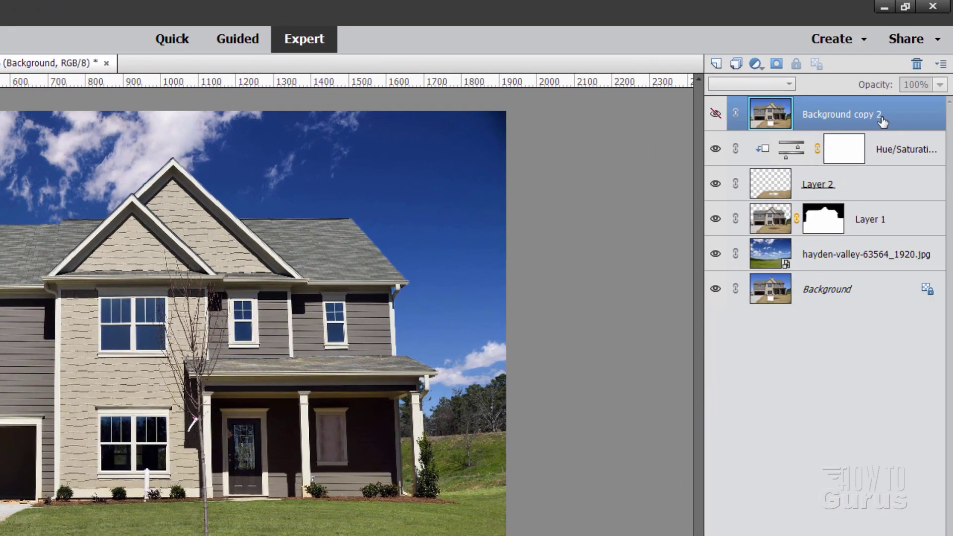
left_click(906, 79)
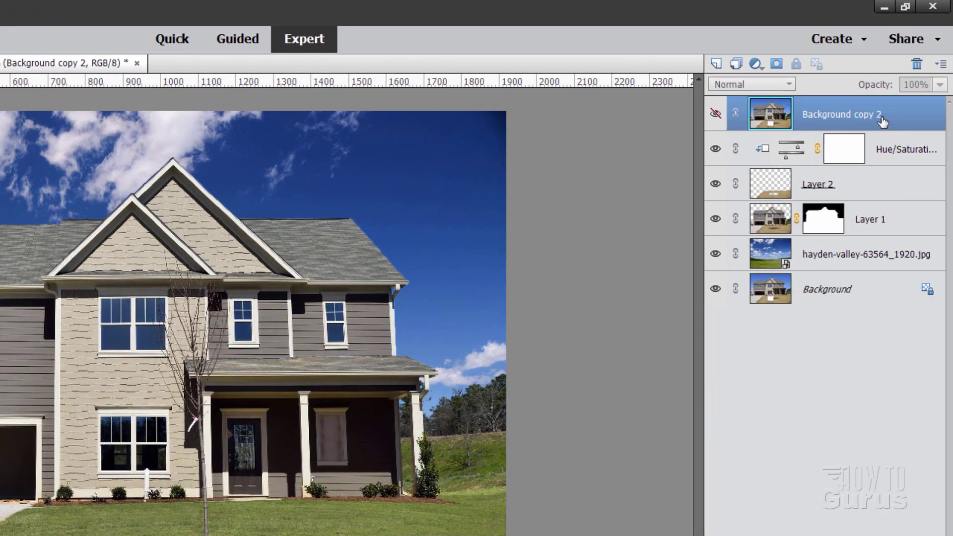
left_click(881, 251, "shift")
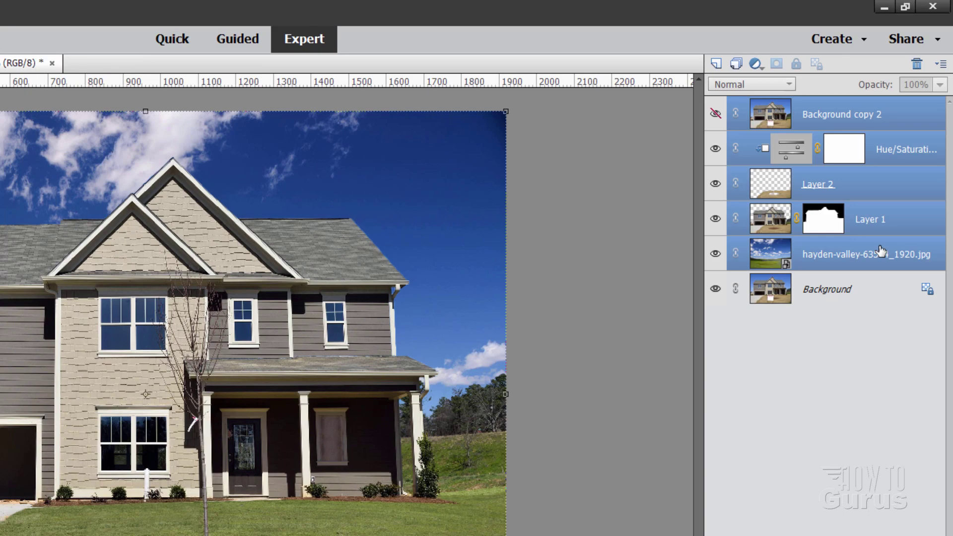
left_click(914, 65)
left_click(222, 306)
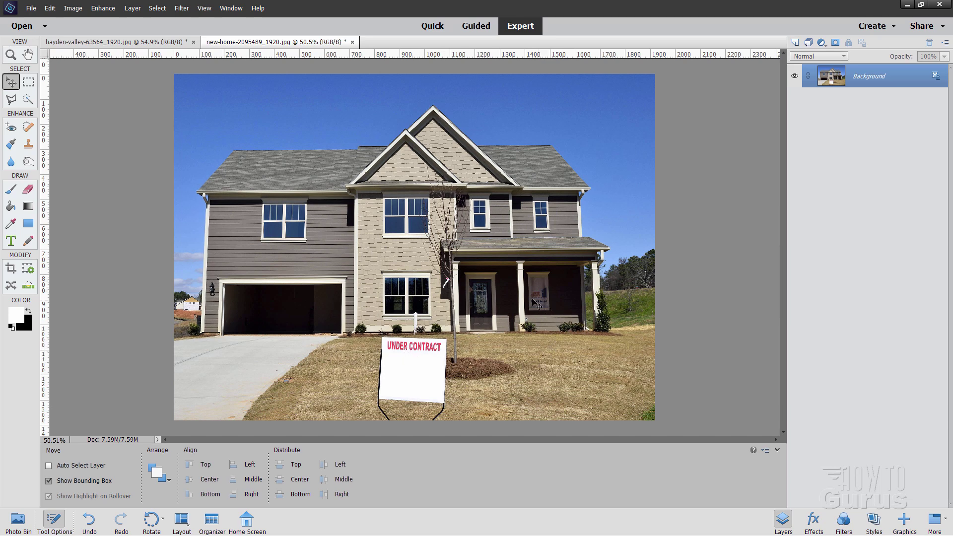
Duplicate the Background layer into a new Background copy layer.
scroll(460, 343, "up", 1)
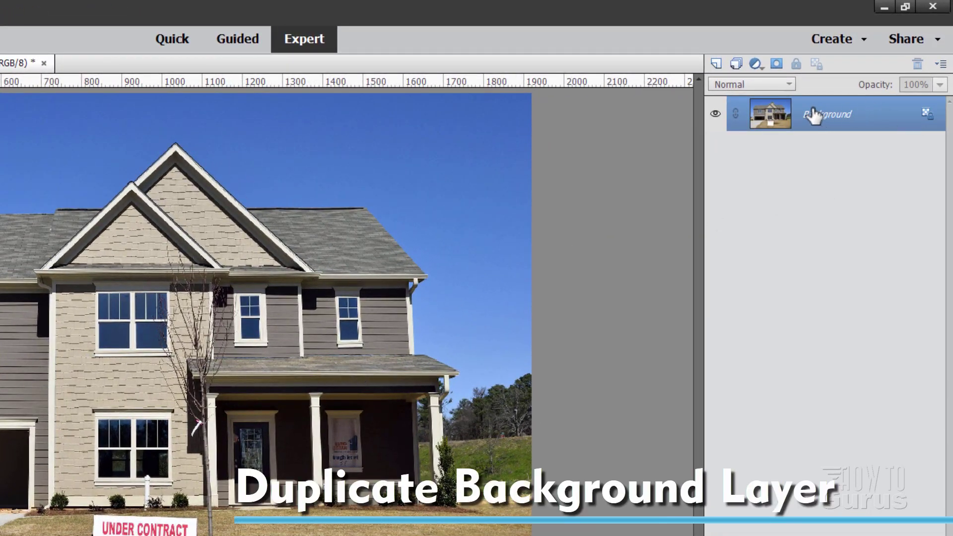
right_click(825, 126)
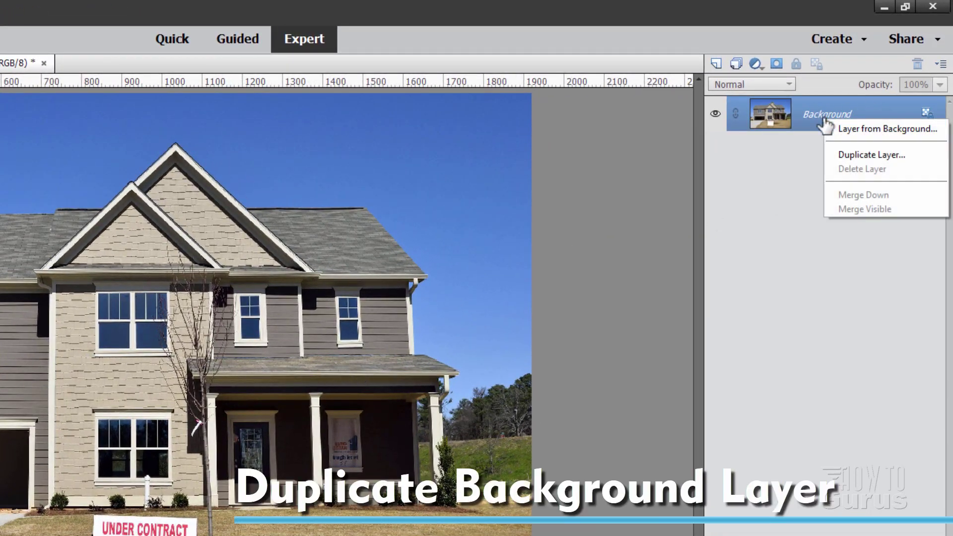
left_click(840, 154)
left_click(377, 244)
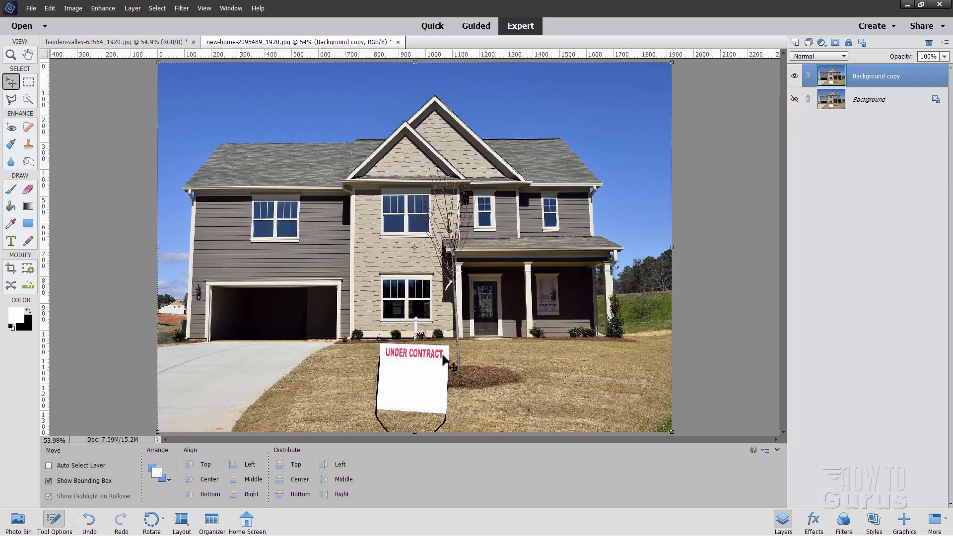
Zoom to 200% on the sign and anchor a polygonal lasso at the lawn's right edge.
left_click(11, 55)
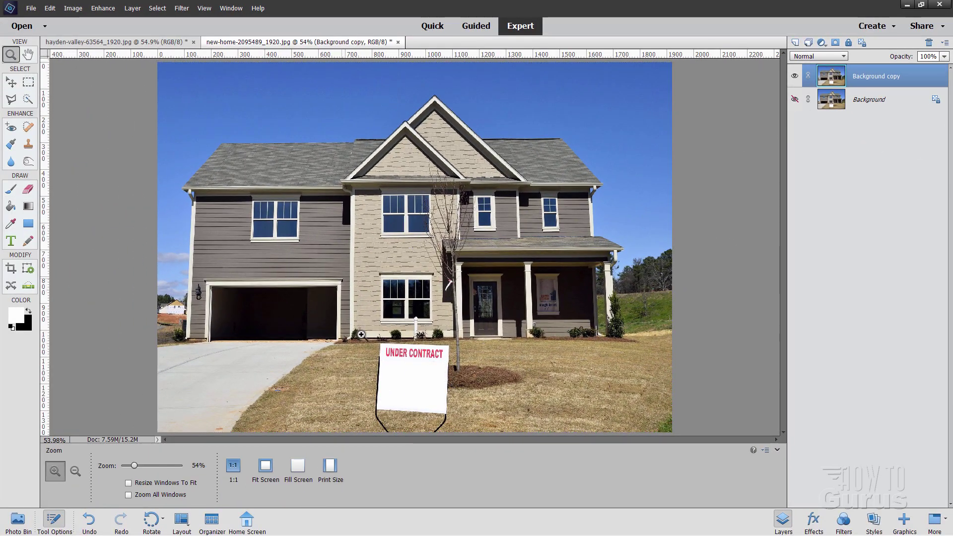
left_click(436, 347)
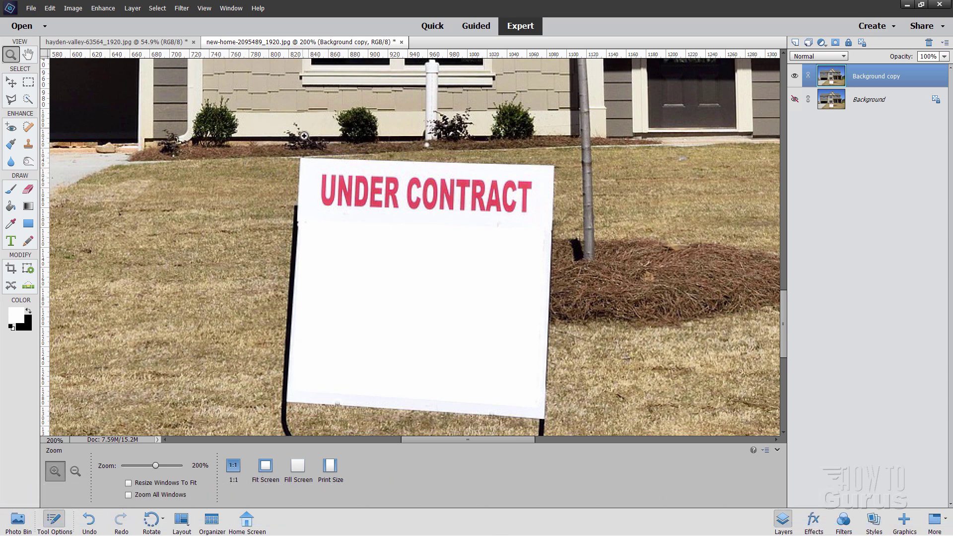
left_click(11, 100)
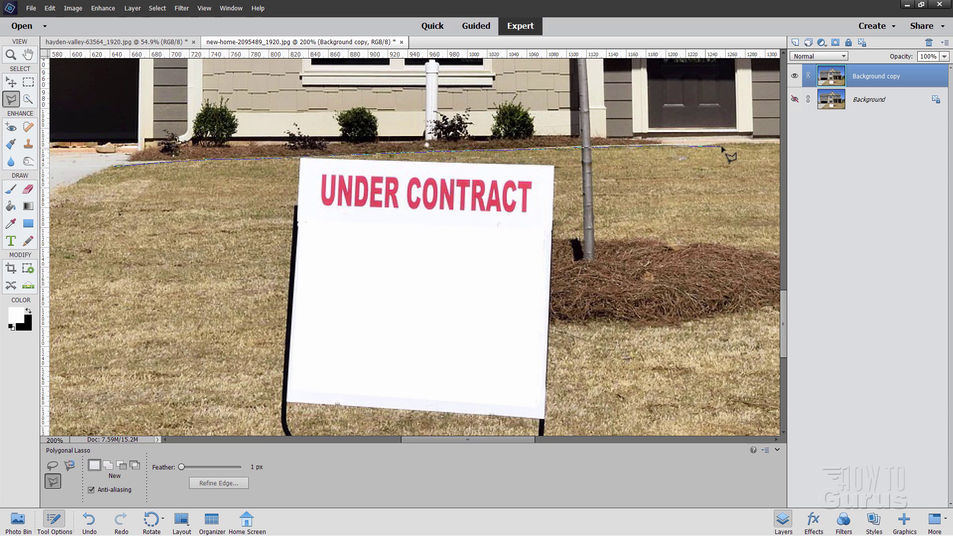
left_click(754, 147)
Trace the lasso past the lawn's bottom-left and close it along the driveway edge.
key("space")
left_click_drag(777, 237, 730, 79)
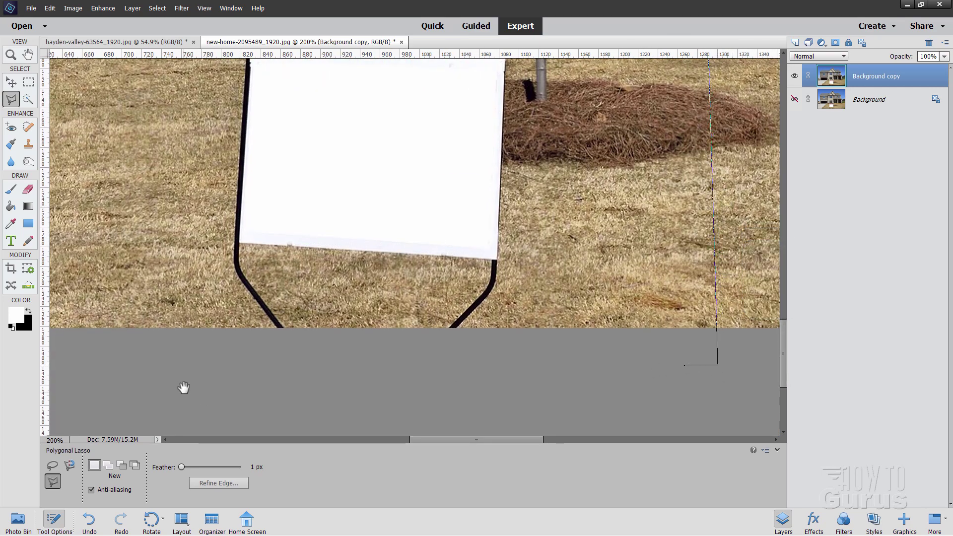
left_click_drag(169, 379, 314, 372)
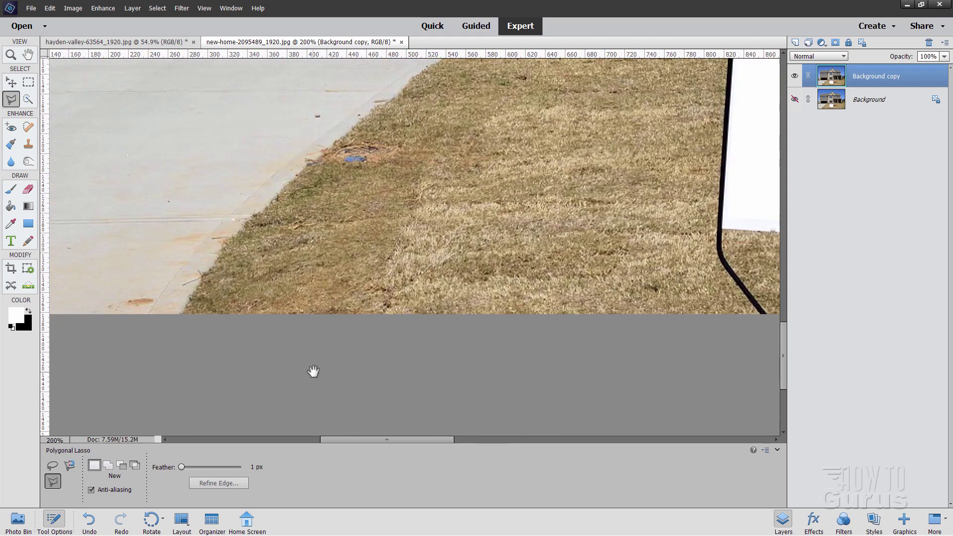
left_click(140, 353)
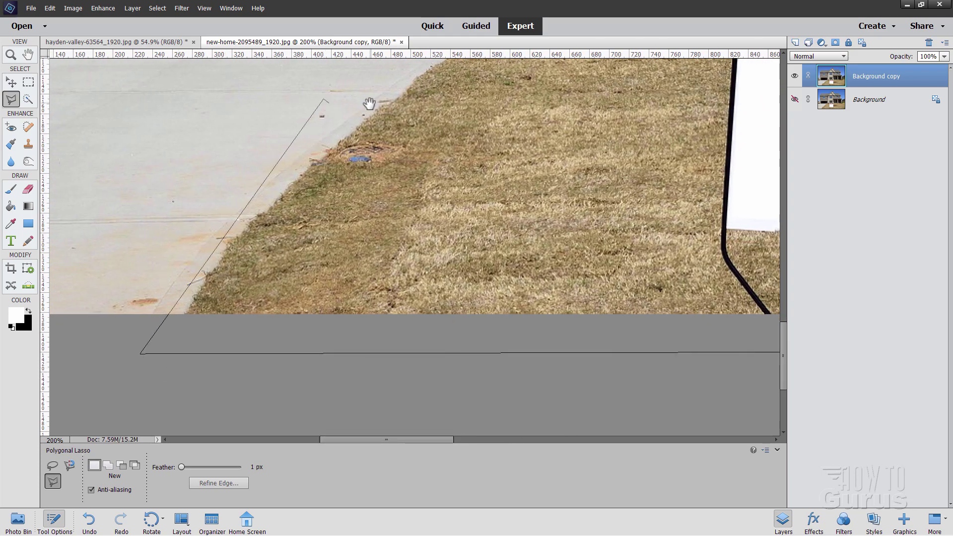
left_click_drag(369, 103, 263, 310)
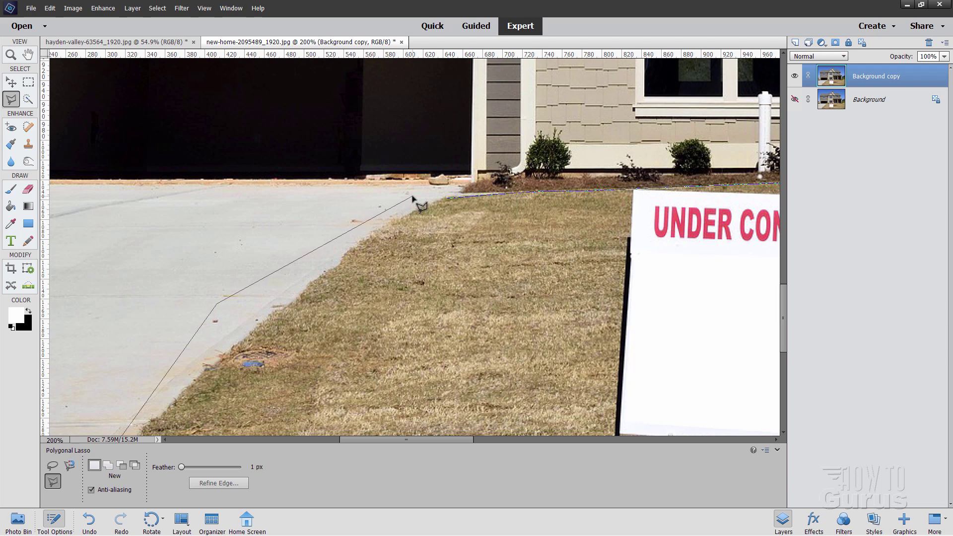
double_click(446, 197)
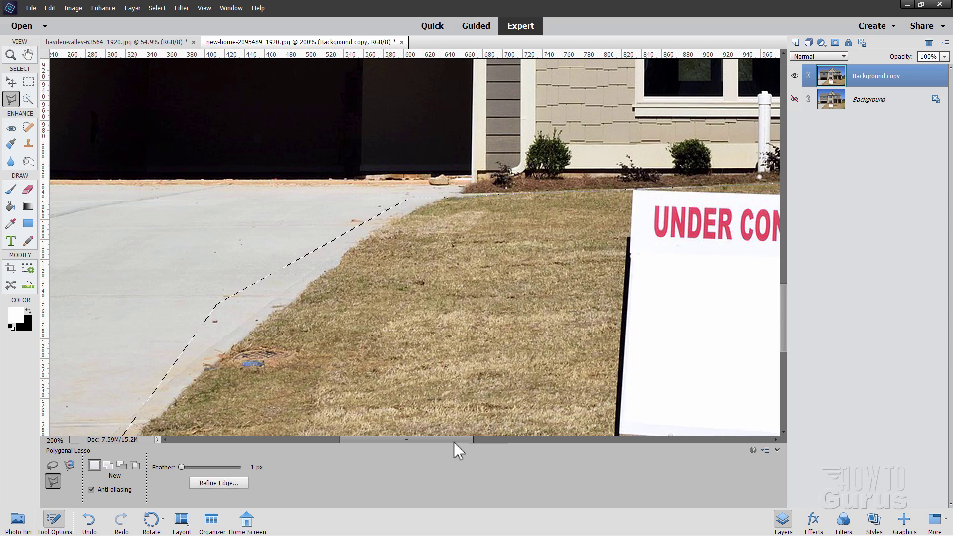
left_click_drag(452, 439, 487, 437)
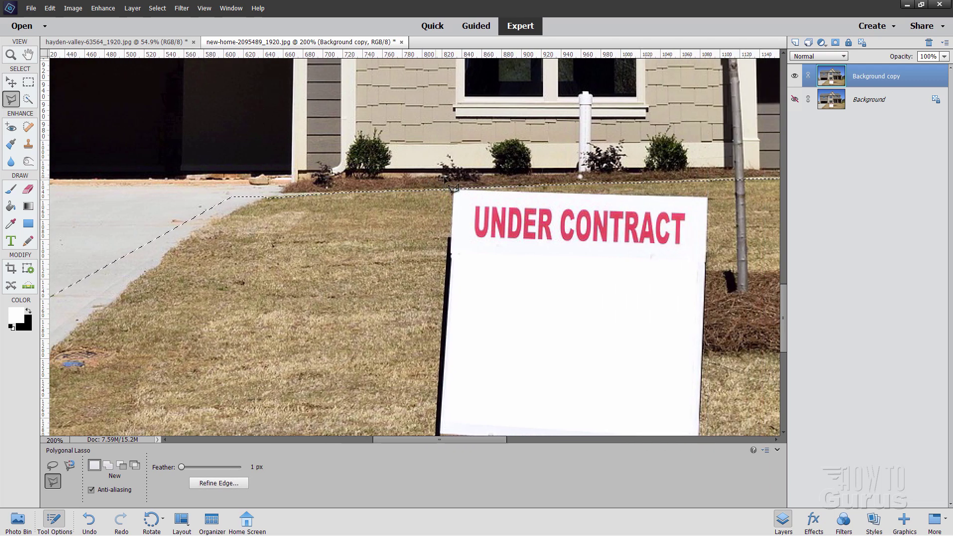
left_click(29, 144)
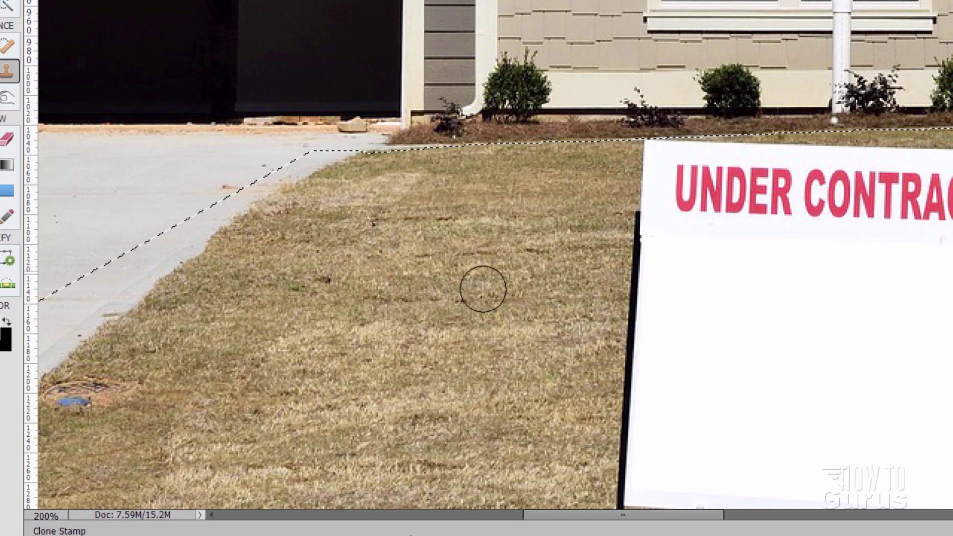
Sample grass as the Clone Stamp source and paint over the sign's left side, leaving RACT.
key("alt")
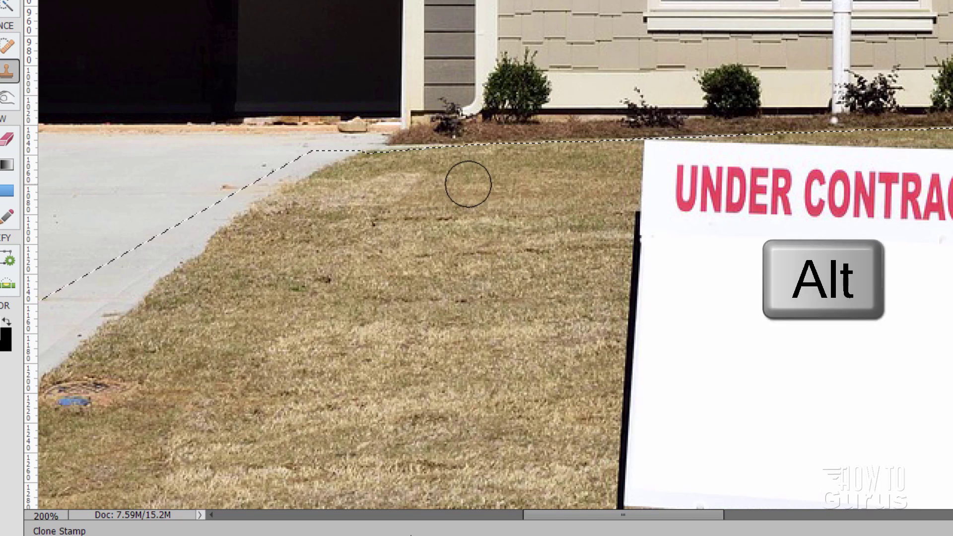
left_click(468, 183, "alt")
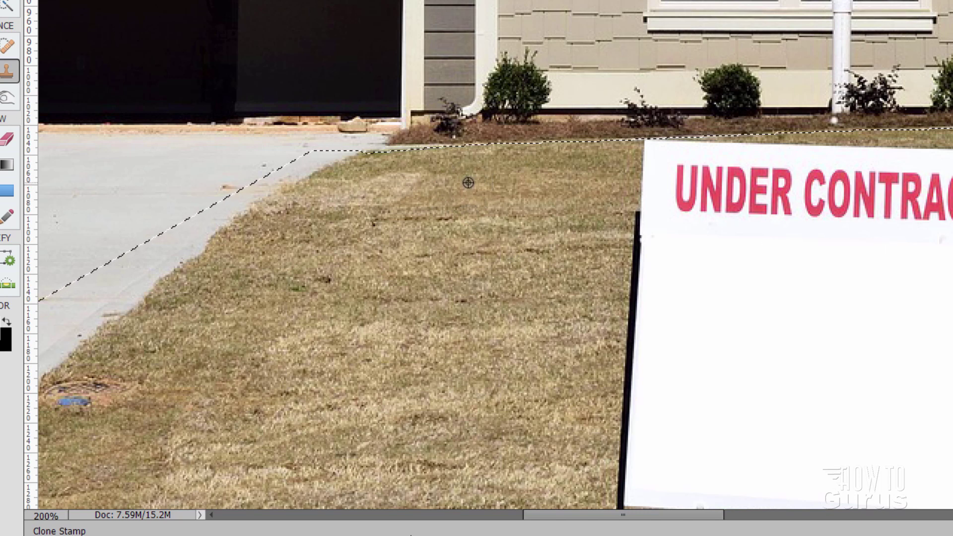
mouse_move(634, 177)
left_mouse_down()
mouse_move(695, 166)
mouse_move(649, 155)
mouse_move(754, 166)
mouse_move(713, 170)
mouse_move(818, 159)
mouse_move(645, 198)
mouse_move(685, 202)
mouse_move(664, 220)
mouse_move(604, 227)
mouse_move(715, 233)
mouse_move(609, 263)
mouse_move(740, 253)
mouse_move(655, 263)
mouse_move(769, 242)
mouse_move(762, 219)
mouse_move(779, 243)
mouse_move(785, 203)
mouse_move(796, 250)
mouse_move(607, 286)
mouse_move(783, 279)
mouse_move(619, 328)
mouse_move(737, 328)
mouse_move(654, 358)
mouse_move(809, 291)
mouse_move(774, 377)
mouse_move(573, 393)
mouse_move(774, 380)
mouse_move(641, 427)
mouse_move(783, 422)
mouse_move(615, 449)
mouse_move(745, 441)
mouse_move(701, 368)
mouse_move(695, 113)
left_mouse_up()
key("space")
mouse_move(783, 183)
left_mouse_down()
mouse_move(563, 205)
mouse_move(780, 224)
mouse_move(564, 241)
mouse_move(781, 248)
mouse_move(662, 278)
mouse_move(656, 291)
mouse_move(666, 317)
mouse_move(655, 339)
mouse_move(675, 353)
left_mouse_up()
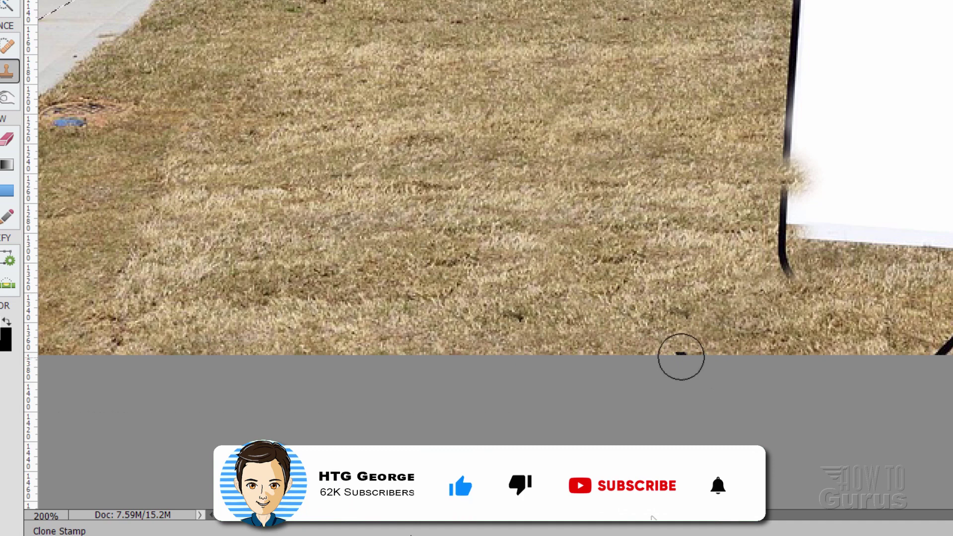
scroll(737, 278, "up", 3)
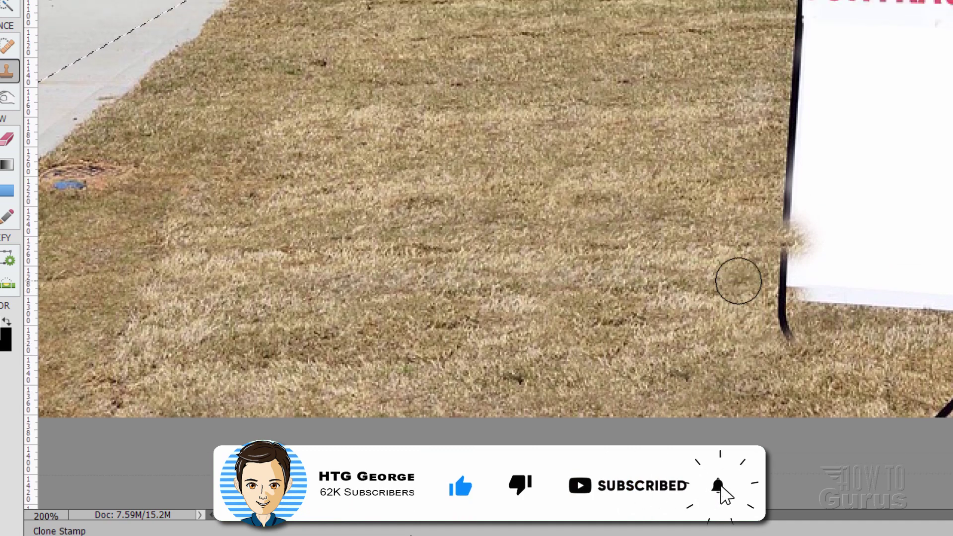
scroll(738, 278, "up", 6)
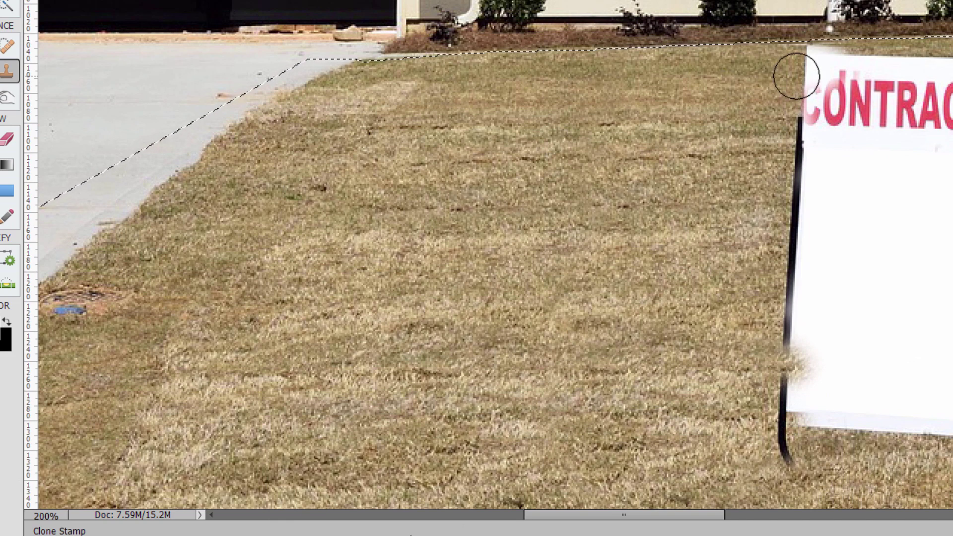
mouse_move(797, 76)
left_mouse_down()
mouse_move(830, 72)
mouse_move(833, 58)
mouse_move(878, 79)
mouse_move(818, 95)
mouse_move(817, 105)
mouse_move(768, 127)
mouse_move(802, 148)
mouse_move(840, 128)
mouse_move(849, 141)
mouse_move(781, 178)
mouse_move(801, 191)
mouse_move(794, 229)
mouse_move(841, 188)
mouse_move(852, 153)
mouse_move(857, 193)
mouse_move(795, 280)
mouse_move(817, 261)
mouse_move(851, 260)
mouse_move(816, 316)
mouse_move(773, 338)
mouse_move(767, 397)
mouse_move(786, 432)
mouse_move(797, 489)
mouse_move(855, 291)
mouse_move(856, 360)
mouse_move(838, 255)
left_mouse_up()
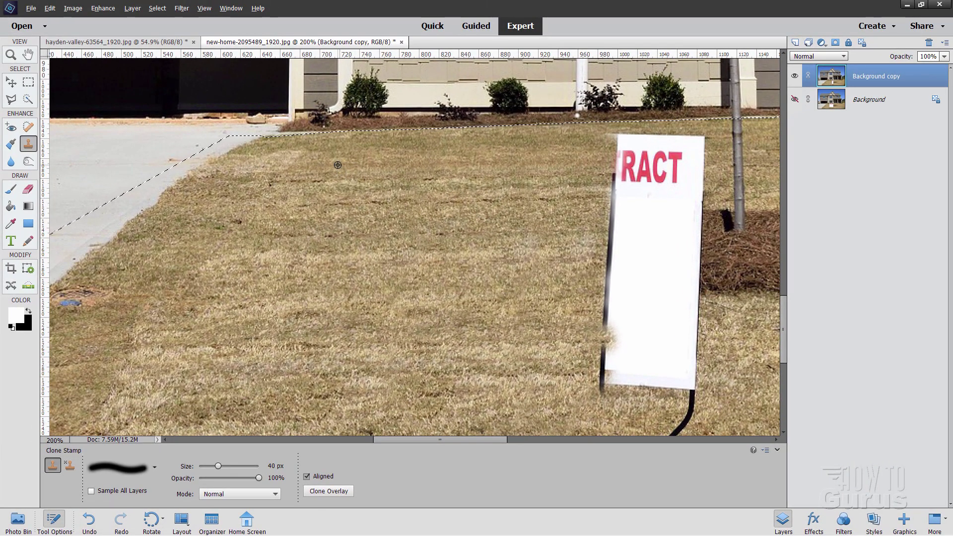
Clone grass over the sign's remaining letters, corners and dark post, then deselect.
mouse_move(638, 158)
left_mouse_down()
mouse_move(610, 148)
mouse_move(681, 151)
mouse_move(651, 149)
left_mouse_up()
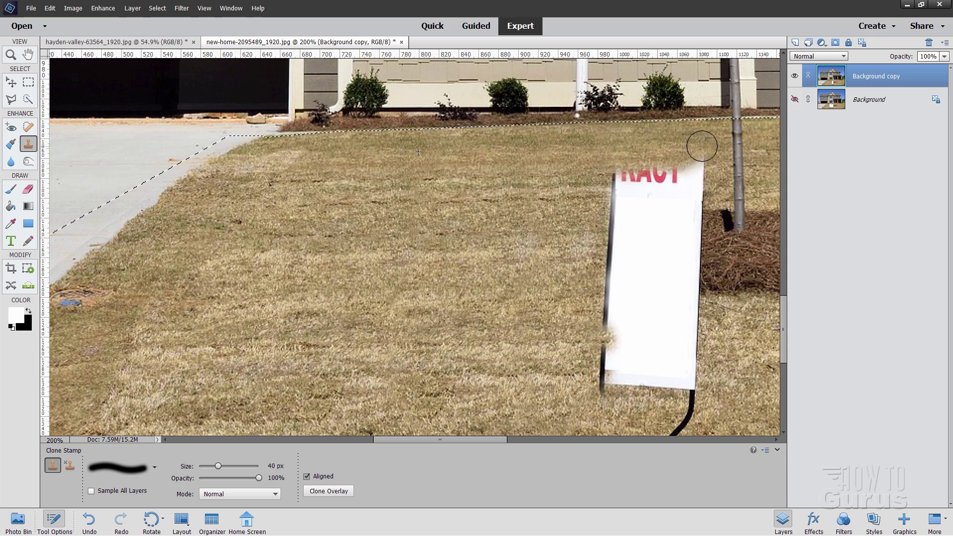
mouse_move(698, 143)
left_mouse_down()
mouse_move(703, 257)
mouse_move(680, 201)
mouse_move(678, 213)
mouse_move(661, 196)
mouse_move(627, 195)
mouse_move(611, 213)
mouse_move(618, 197)
mouse_move(649, 204)
mouse_move(658, 237)
mouse_move(644, 261)
mouse_move(676, 249)
mouse_move(697, 282)
mouse_move(696, 306)
mouse_move(618, 273)
mouse_move(628, 292)
mouse_move(604, 291)
mouse_move(624, 303)
mouse_move(587, 345)
mouse_move(658, 333)
mouse_move(679, 349)
mouse_move(666, 377)
mouse_move(606, 384)
mouse_move(649, 379)
mouse_move(683, 347)
mouse_move(669, 355)
mouse_move(686, 386)
mouse_move(590, 351)
left_mouse_up()
scroll(586, 353, "down", 5)
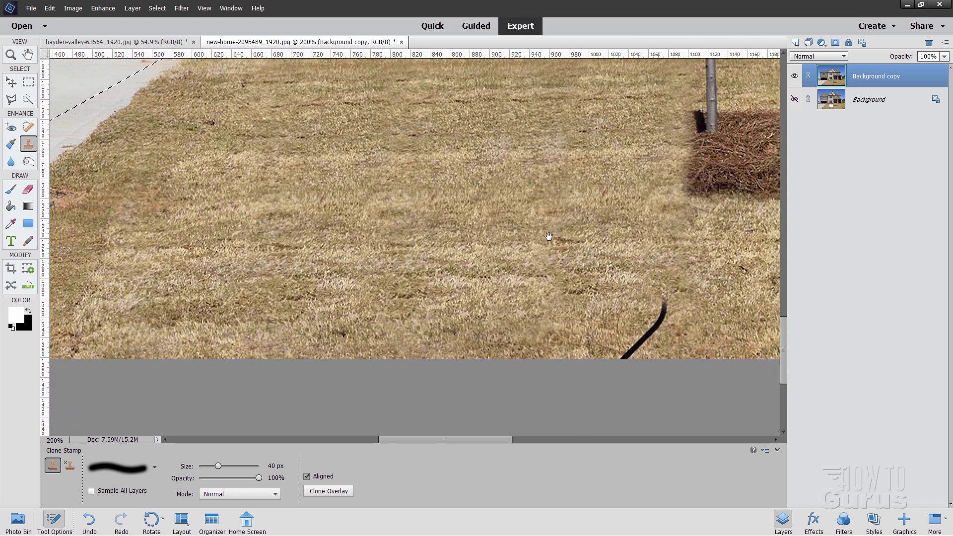
left_click_drag(651, 266, 610, 336)
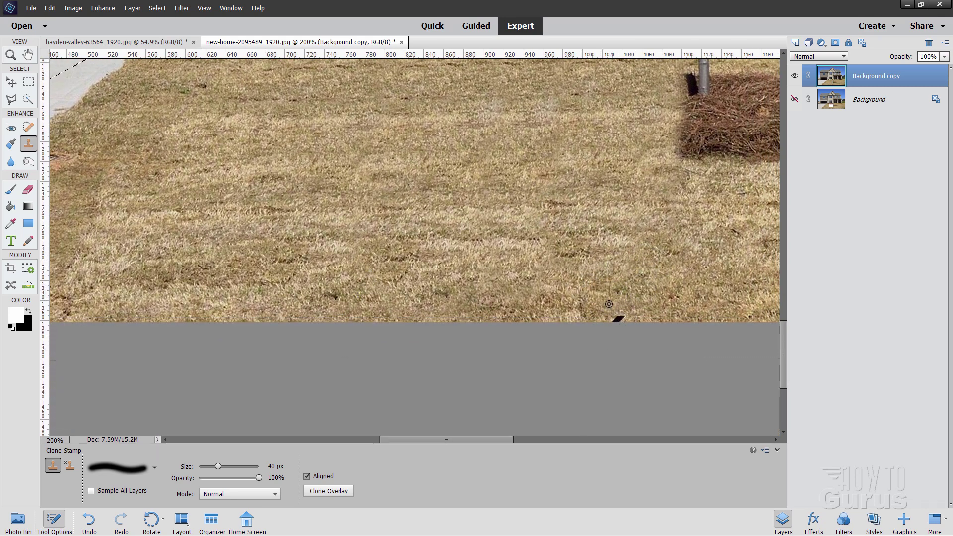
scroll(582, 252, "up", 3)
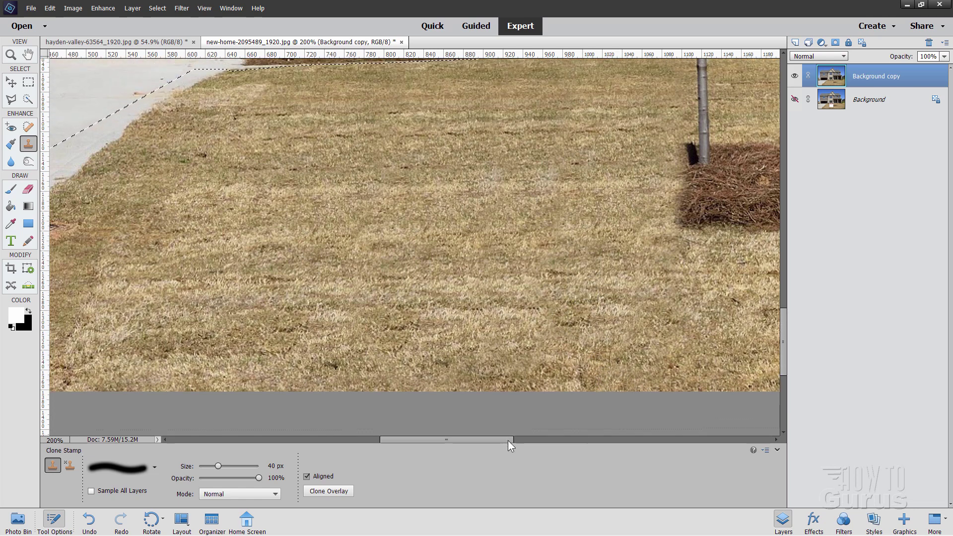
left_click_drag(508, 440, 563, 445)
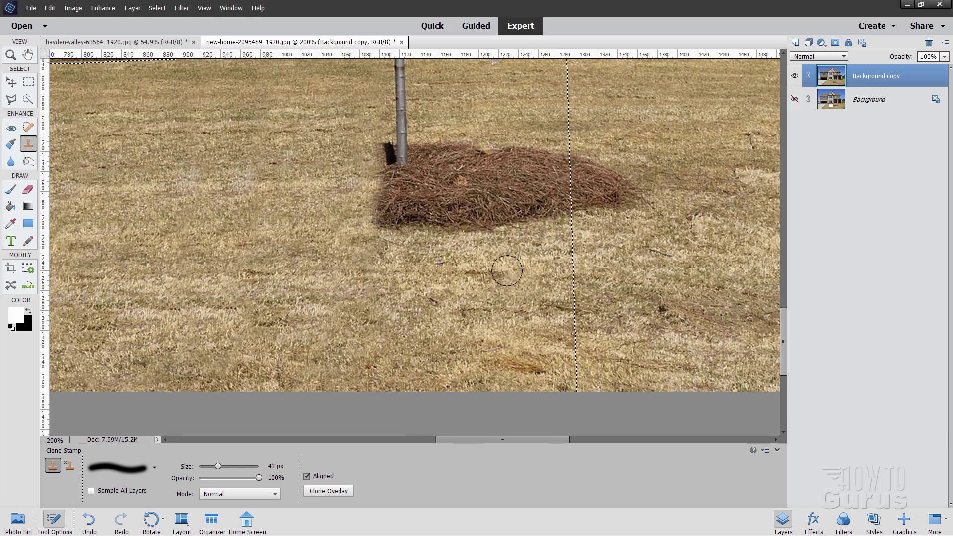
key("ctrl+d")
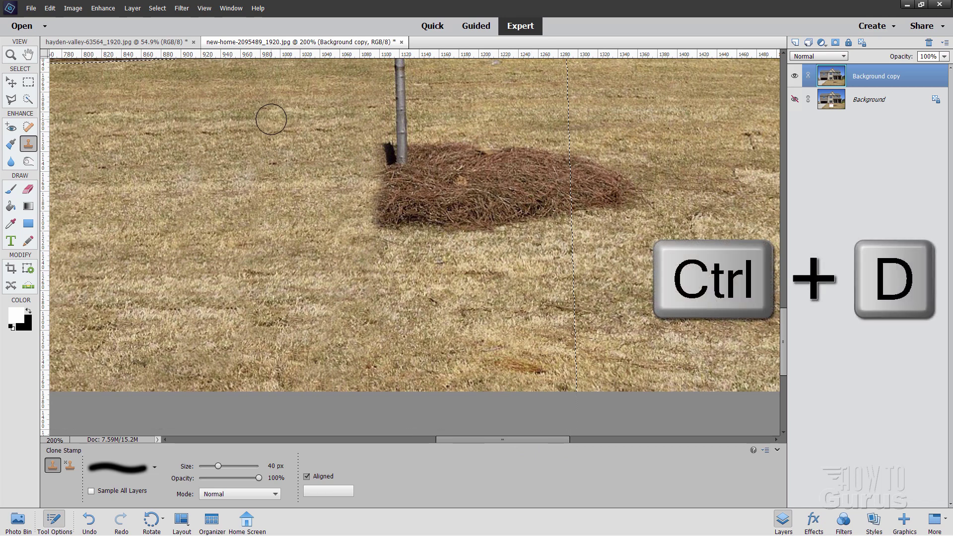
Lasso the mulch right of the pole and copy it to a new Layer 1 via Layer > New.
left_click(14, 100)
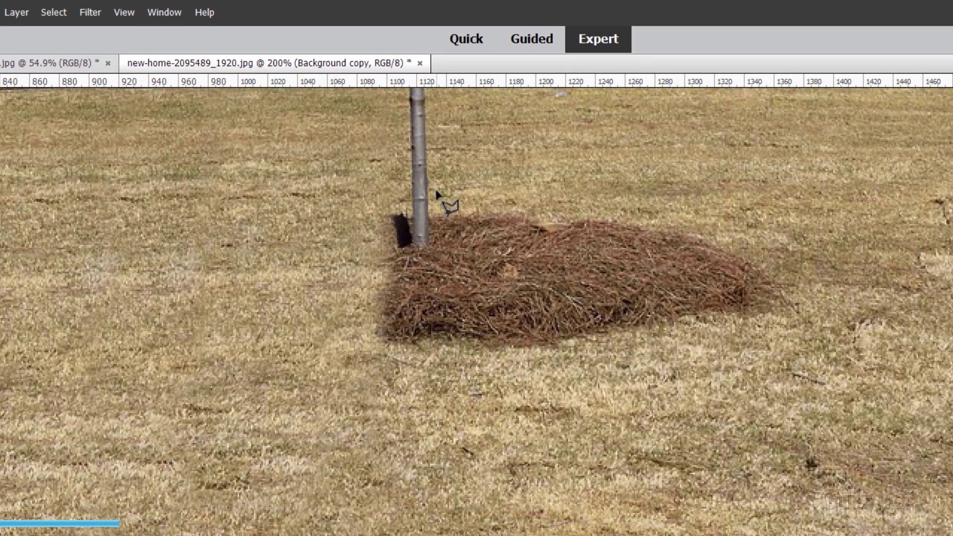
left_click(437, 193)
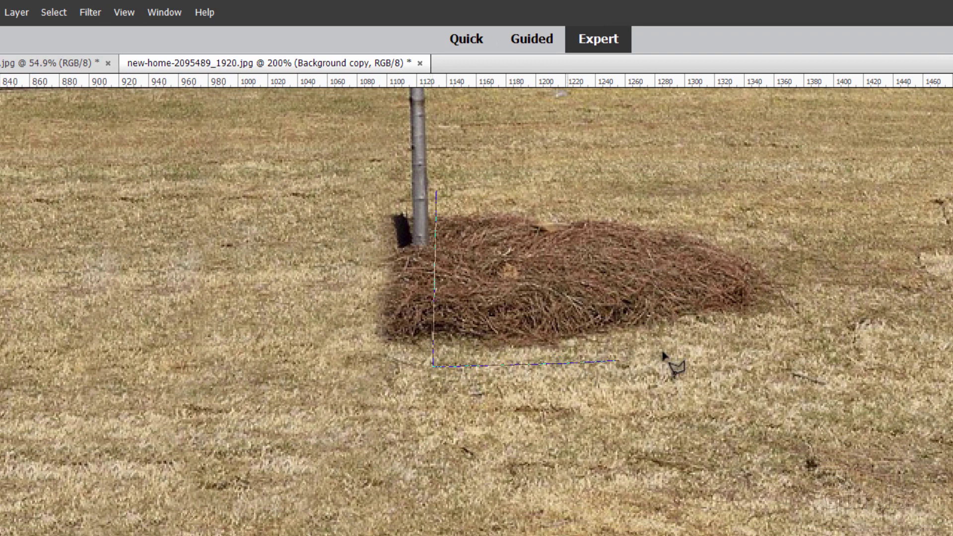
left_click(699, 340)
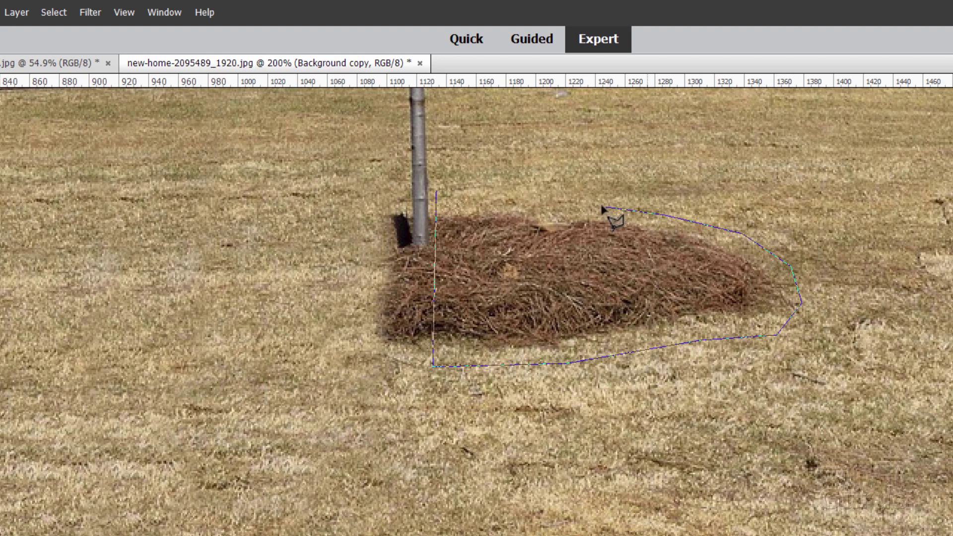
left_click(440, 193)
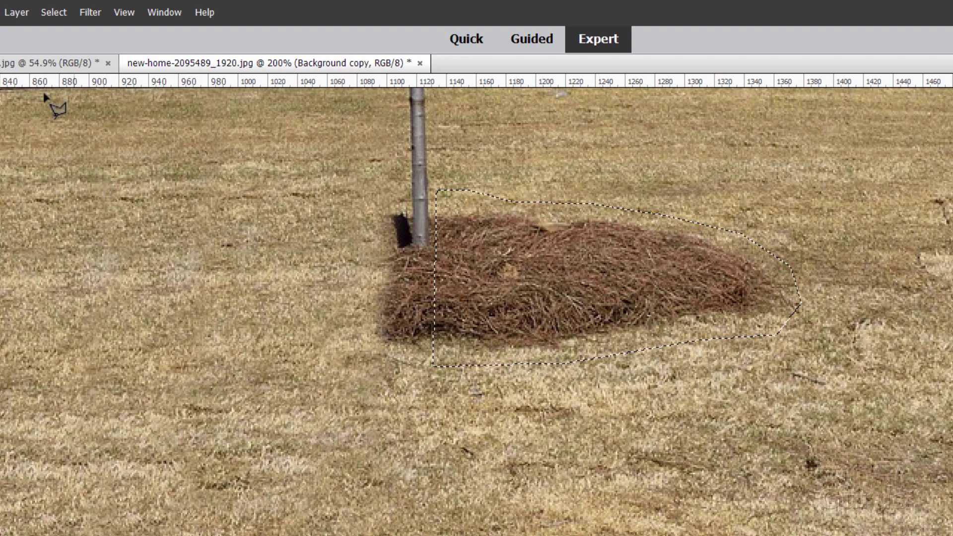
left_click(17, 12)
mouse_move(25, 29)
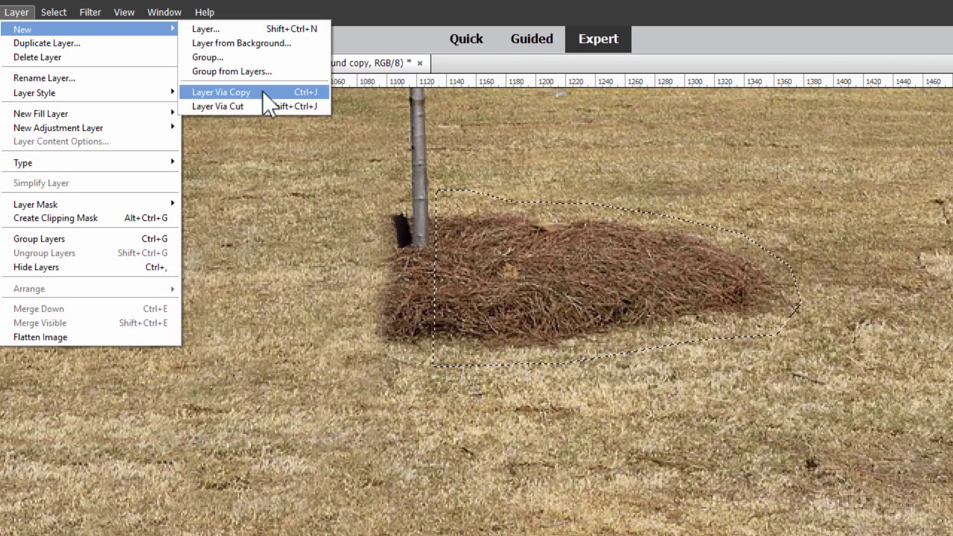
left_click(234, 93)
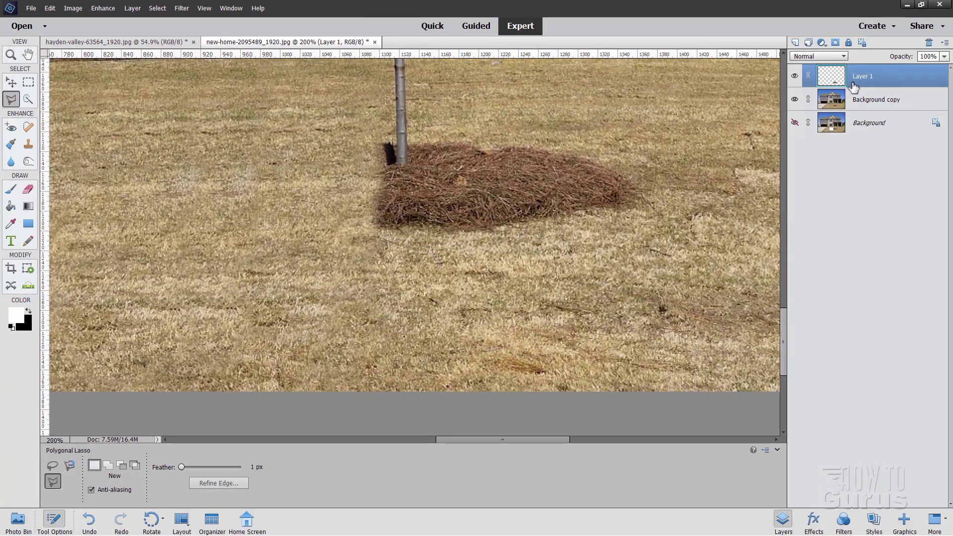
Flip Layer 1 horizontally and drag the mirrored mulch left beneath the pole.
left_click(11, 82)
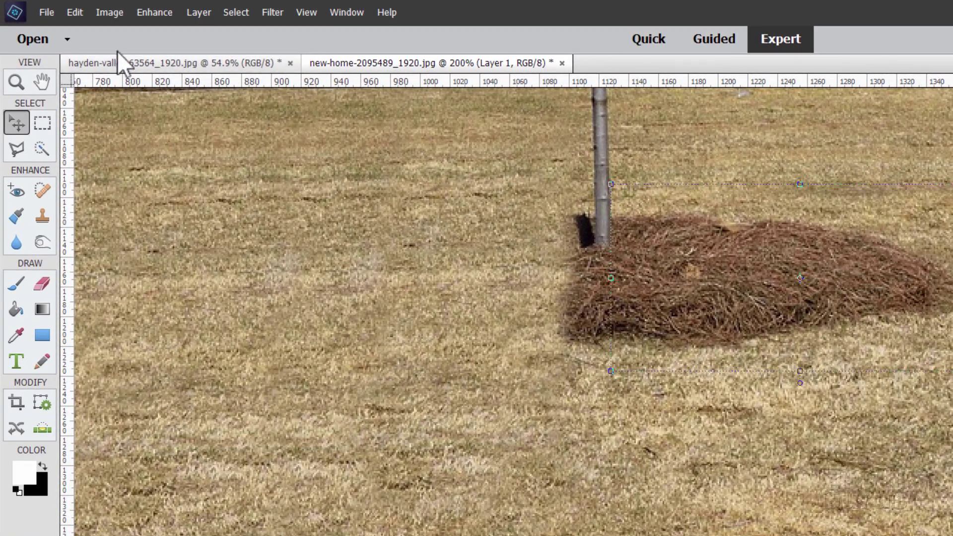
left_click(98, 12)
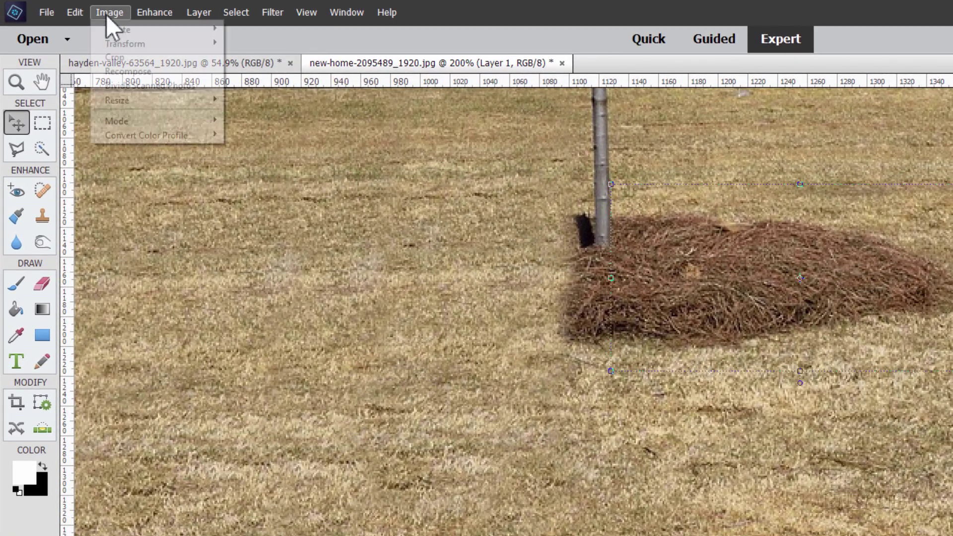
mouse_move(105, 26)
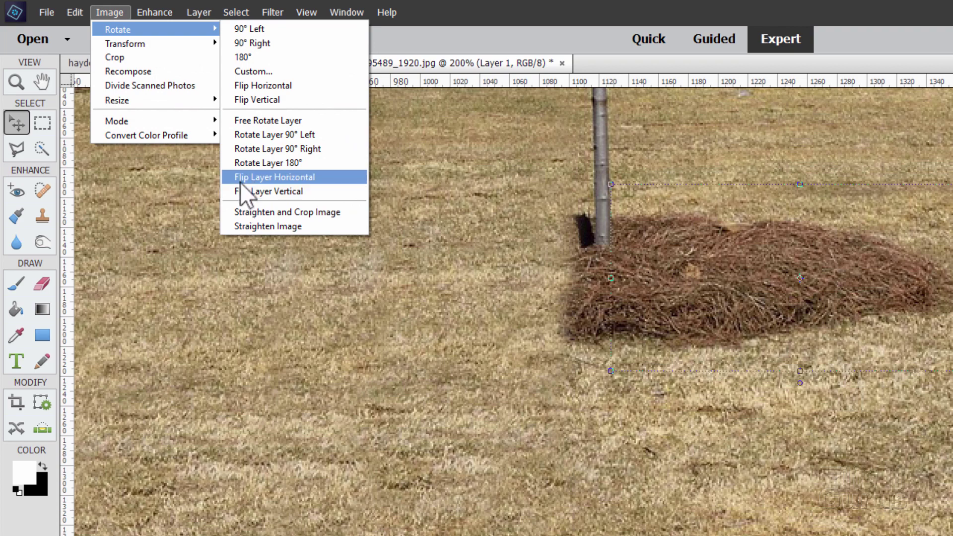
left_click(280, 177)
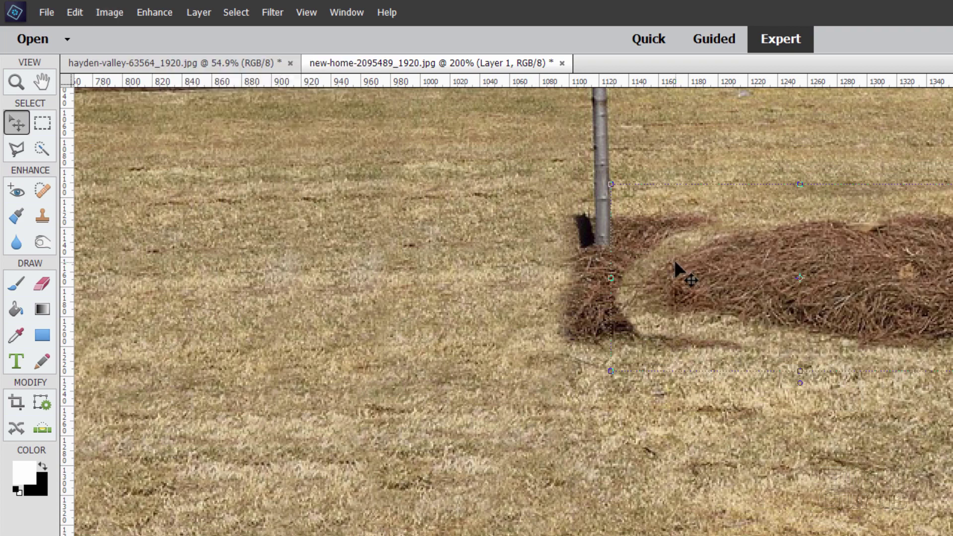
mouse_move(757, 270)
left_mouse_down()
mouse_move(487, 275)
mouse_move(538, 302)
mouse_move(466, 302)
mouse_move(478, 299)
left_mouse_up()
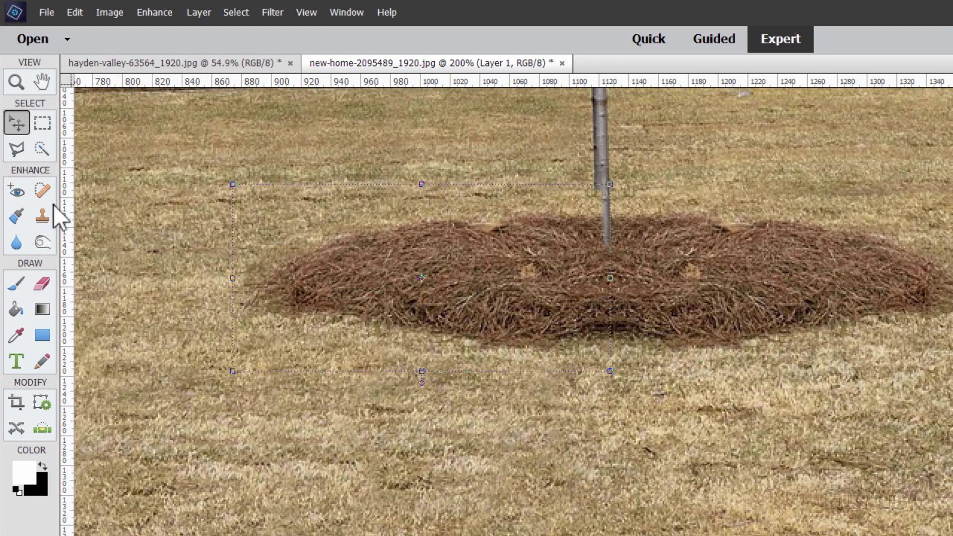
Clone clean mulch over the tan spot, the top-edge notch and the dark bottom arc.
left_click(42, 283)
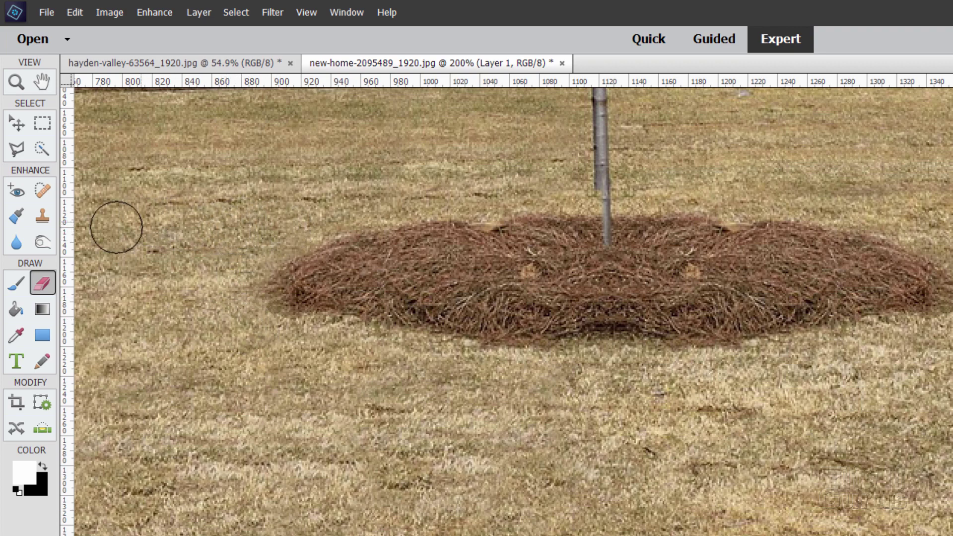
left_click(42, 215)
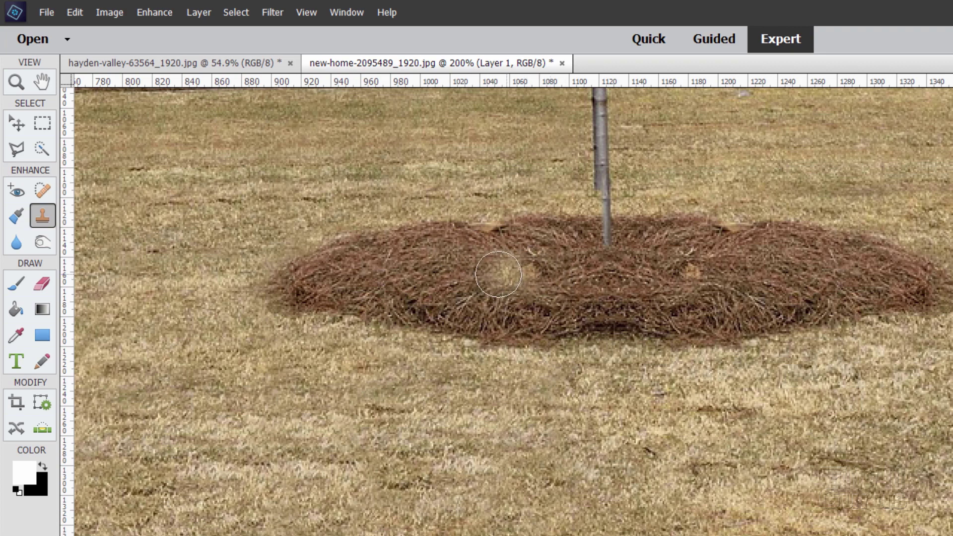
key("alt")
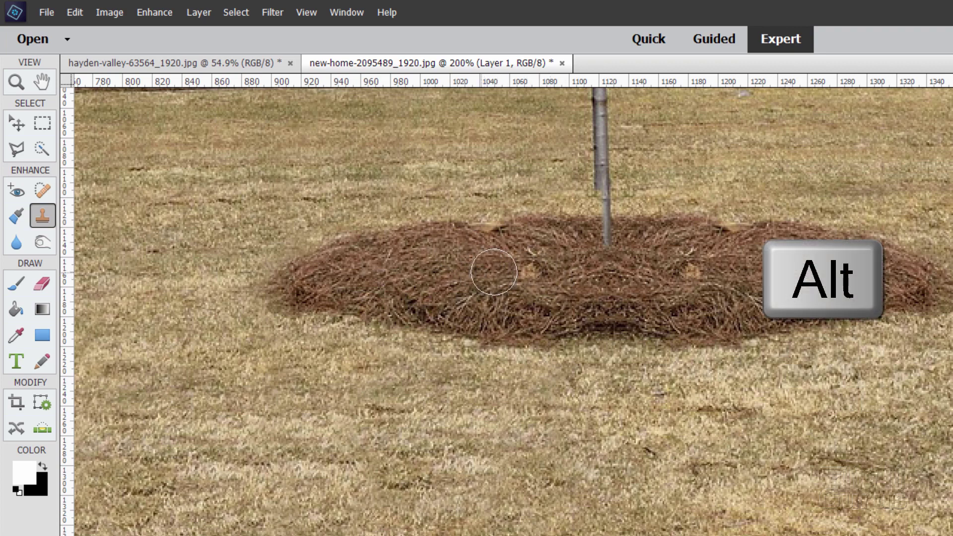
left_click(533, 272)
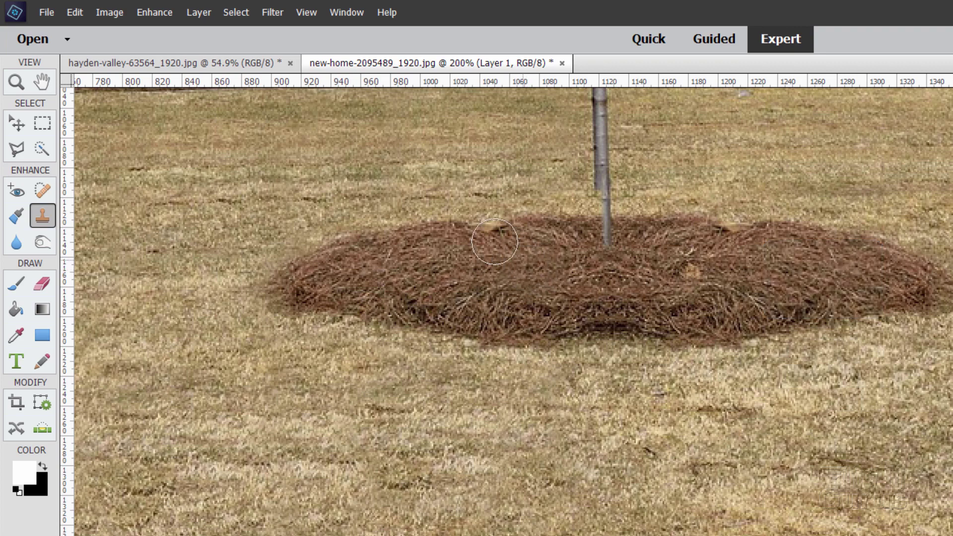
key("alt")
left_click(538, 222, "alt")
left_click_drag(511, 225, 487, 226)
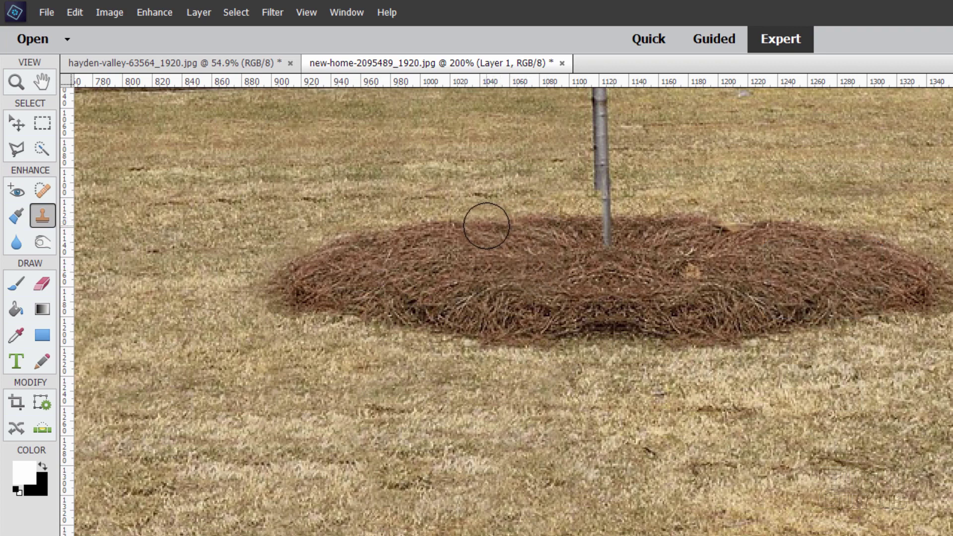
left_click(543, 302, "alt")
left_click_drag(564, 316, 583, 324)
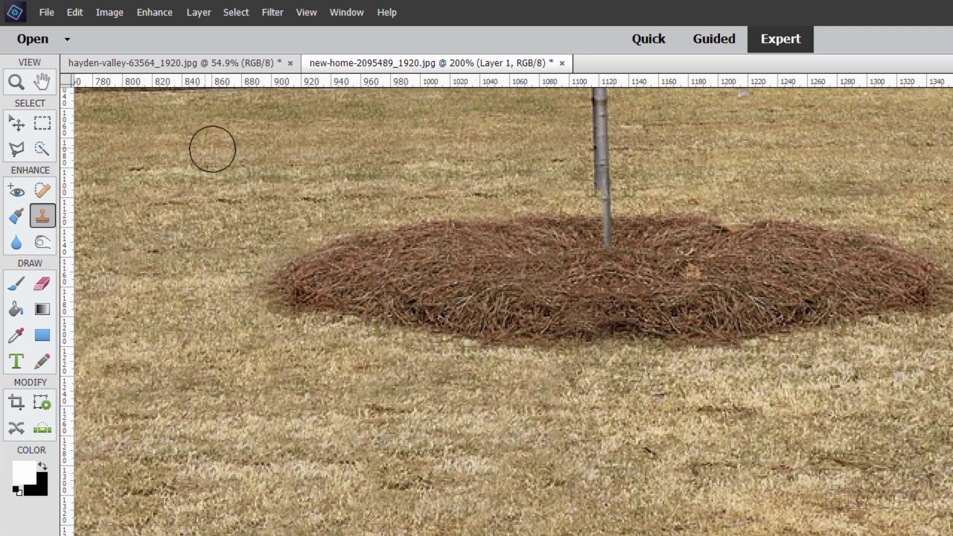
Undo the clone over the pole, erase mulch covering its lower section, and fit the photo on screen.
mouse_move(556, 216)
left_mouse_down()
mouse_move(631, 246)
mouse_move(607, 196)
mouse_move(604, 228)
left_mouse_up()
key("ctrl+z")
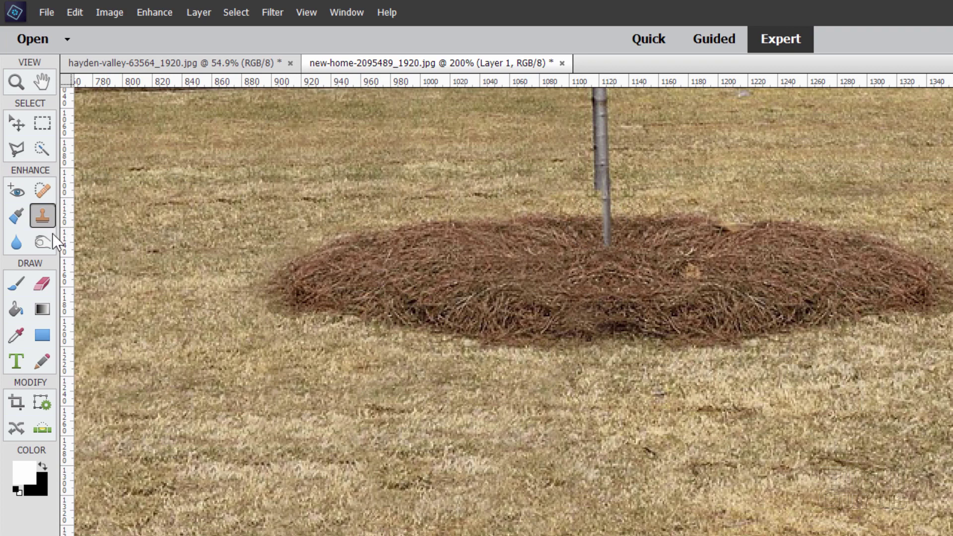
left_click(43, 288)
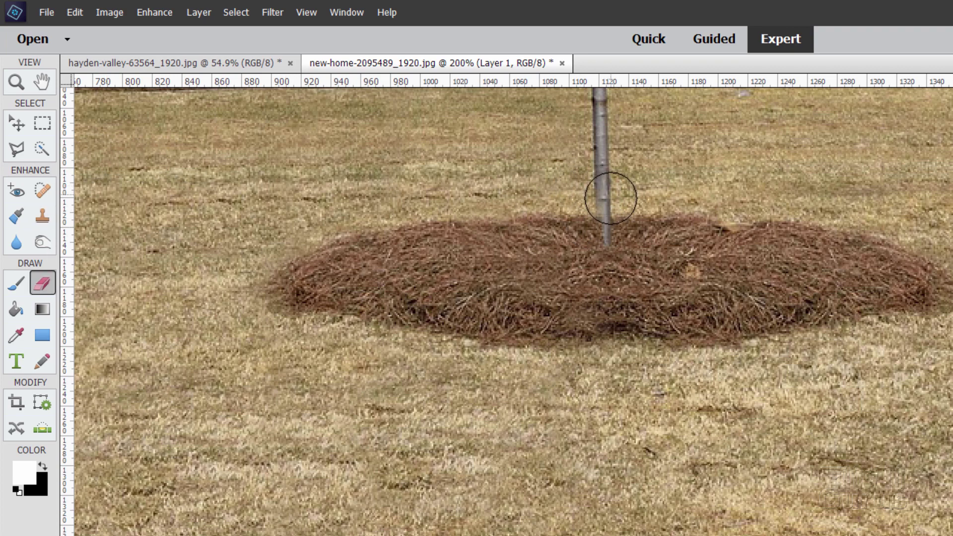
mouse_move(614, 204)
left_mouse_down()
mouse_move(615, 227)
mouse_move(600, 219)
mouse_move(603, 234)
mouse_move(599, 222)
mouse_move(612, 245)
mouse_move(601, 223)
left_mouse_up()
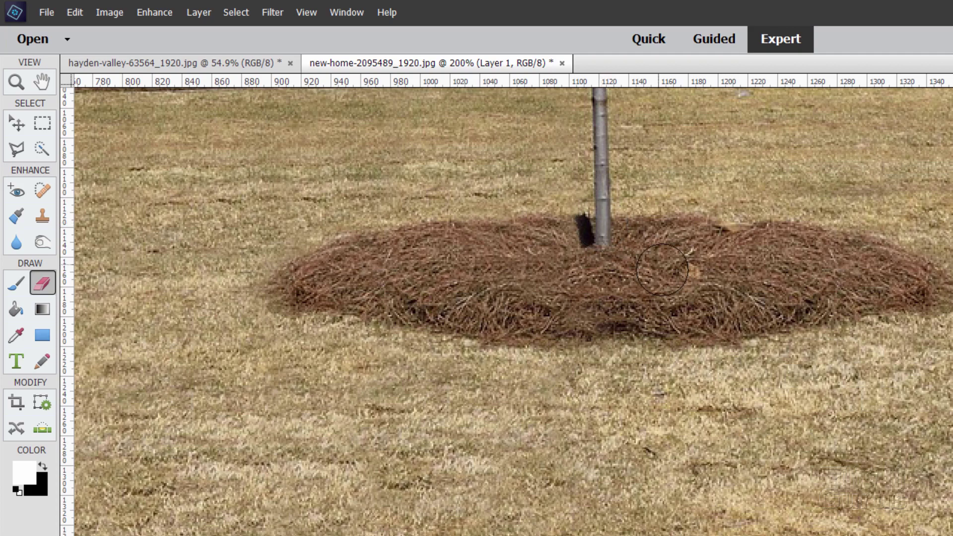
left_click(16, 81)
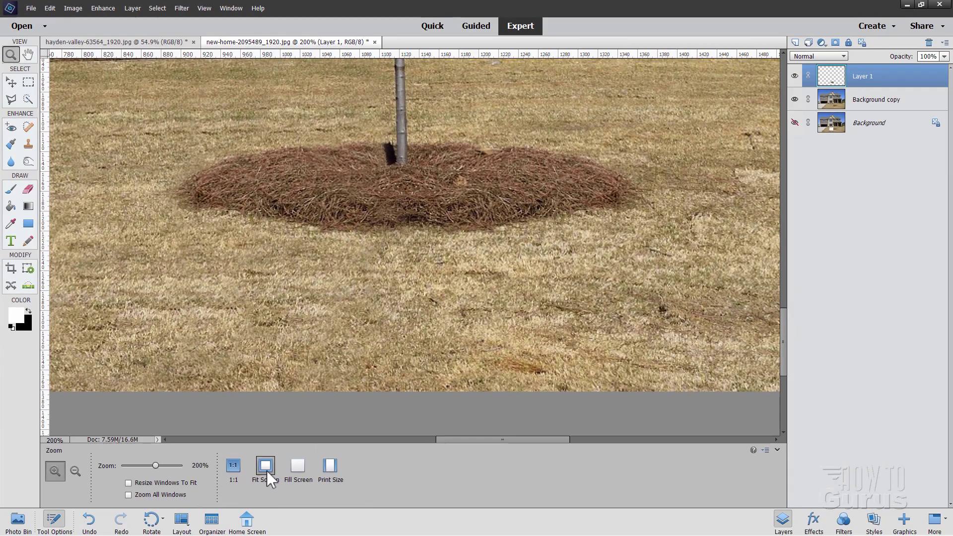
left_click(266, 466)
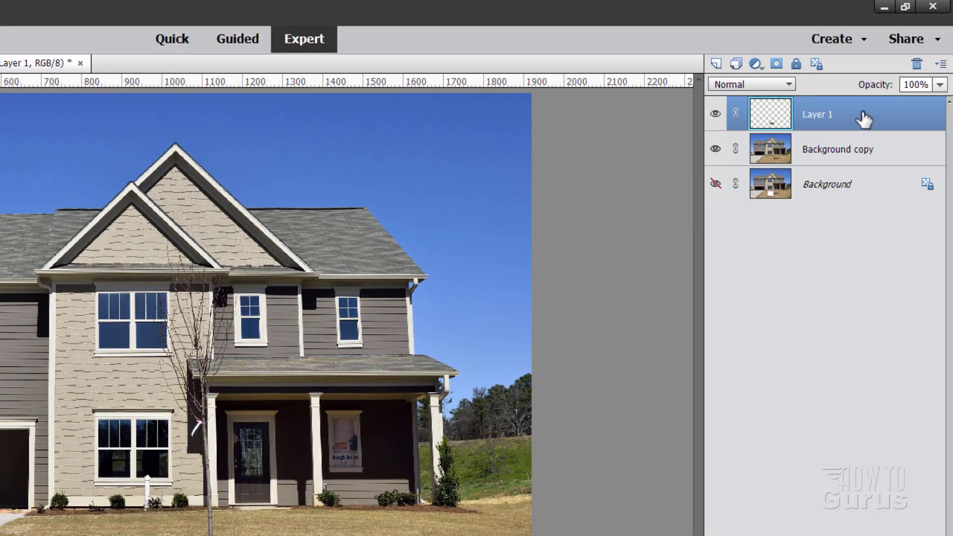
Merge Layer 1 and Background copy into a single Layer 1.
key("ctrl")
left_click(838, 149, "ctrl")
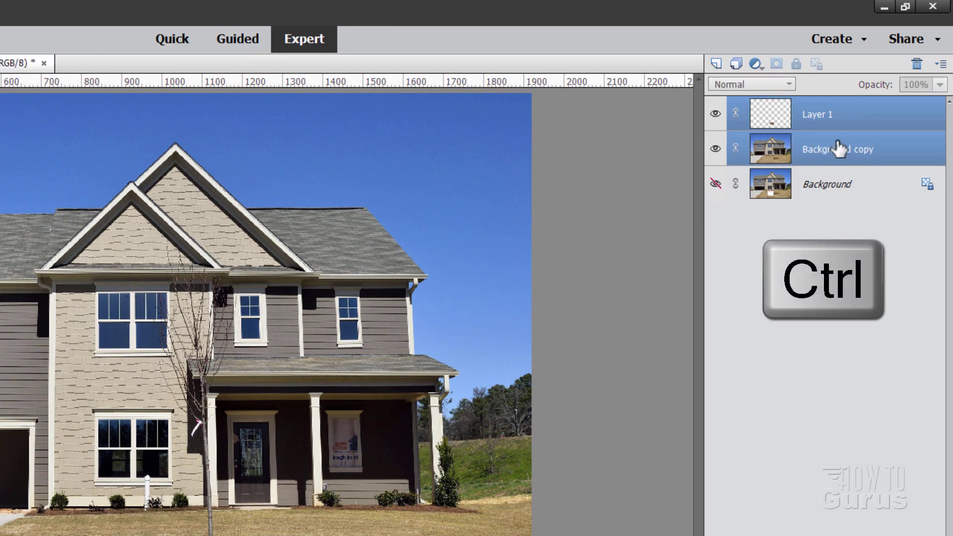
right_click(817, 120)
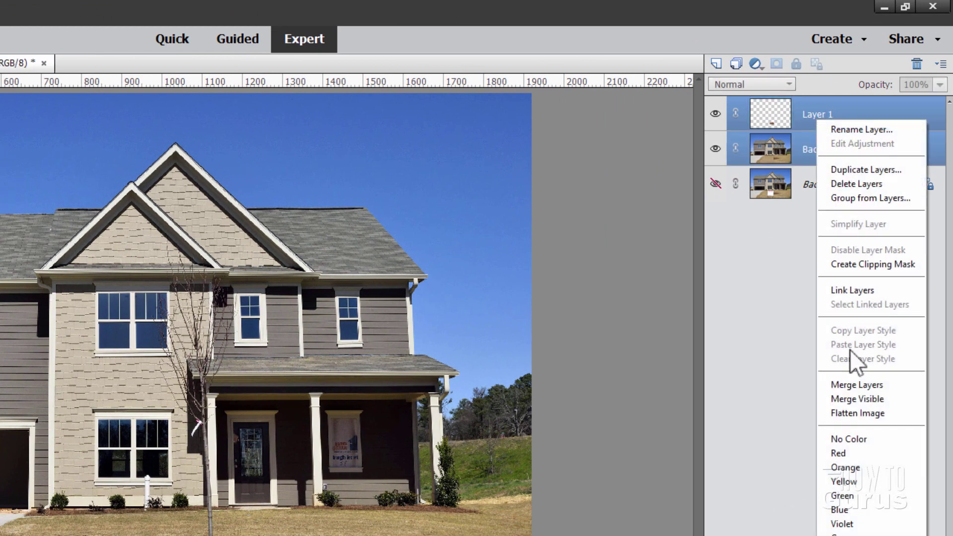
left_click(845, 385)
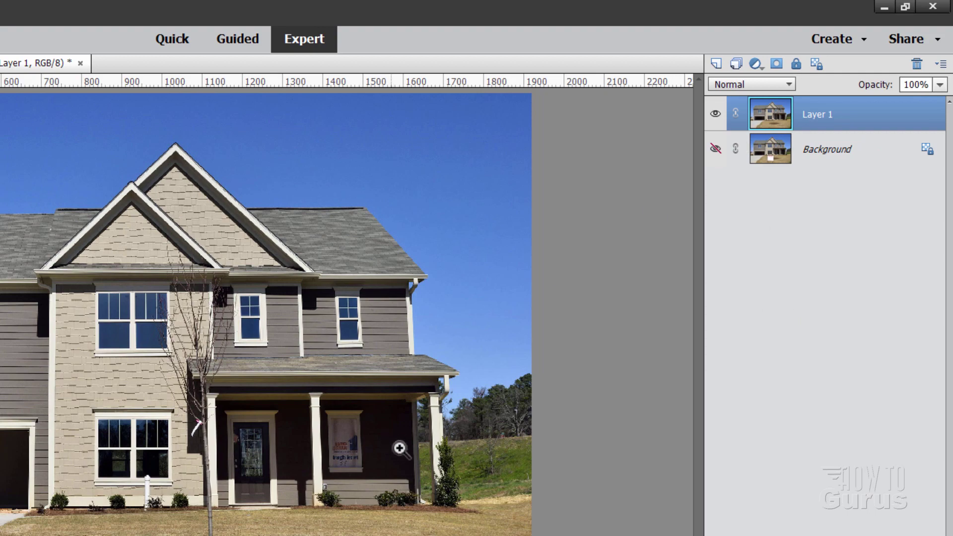
Zoom in closely on the porch's front door and window.
left_click(365, 448)
left_click(368, 449)
left_click(368, 450)
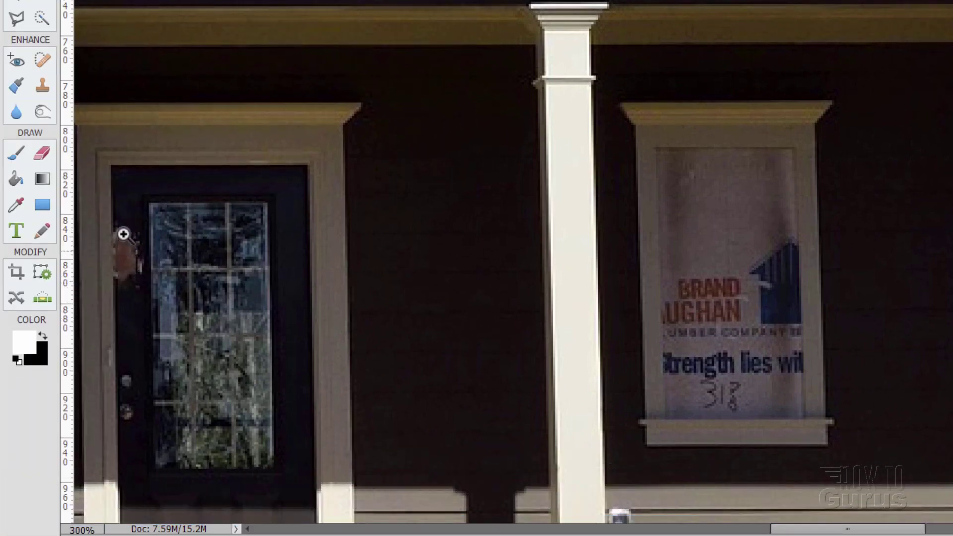
Zoom in on the window sign and outline it with a polygonal lasso selection.
left_click(709, 293)
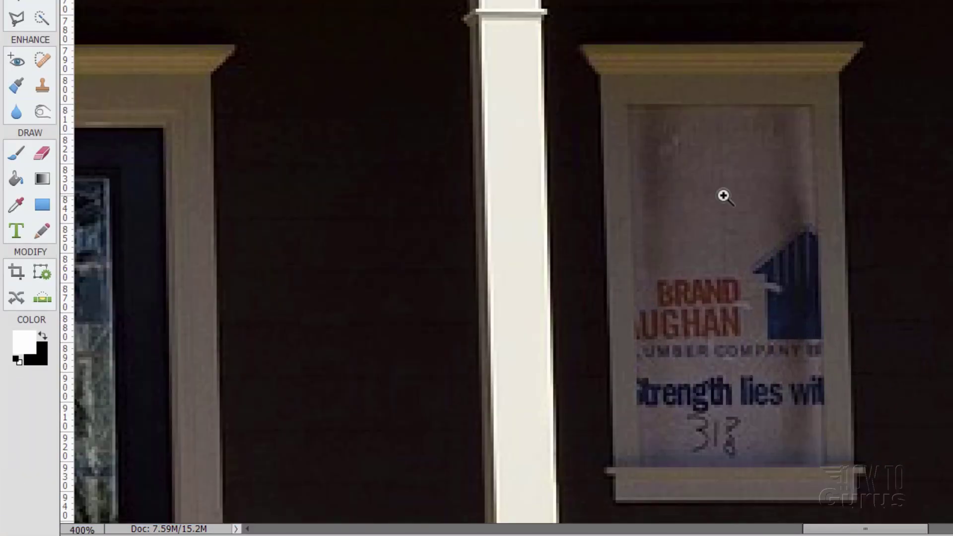
left_click(16, 20)
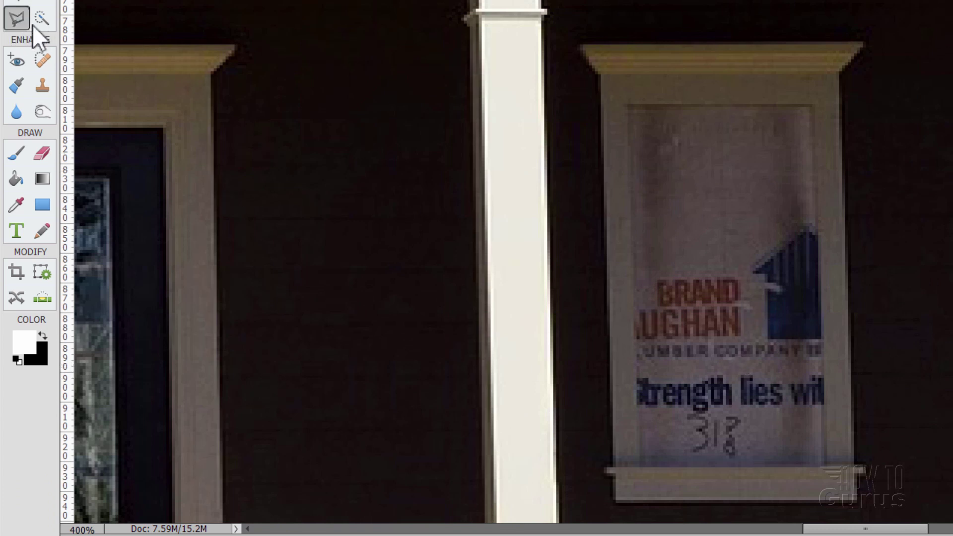
left_click(631, 108)
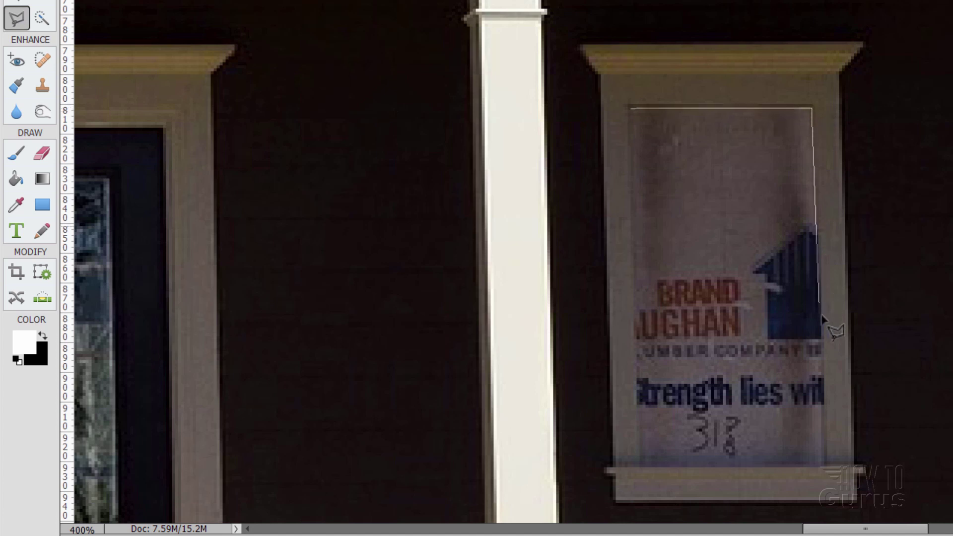
left_click(826, 466)
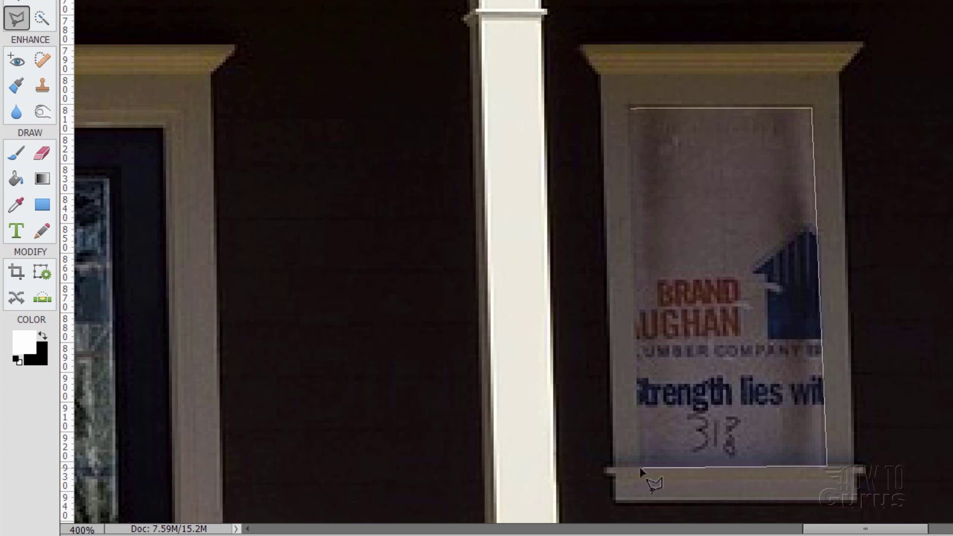
left_click(631, 110)
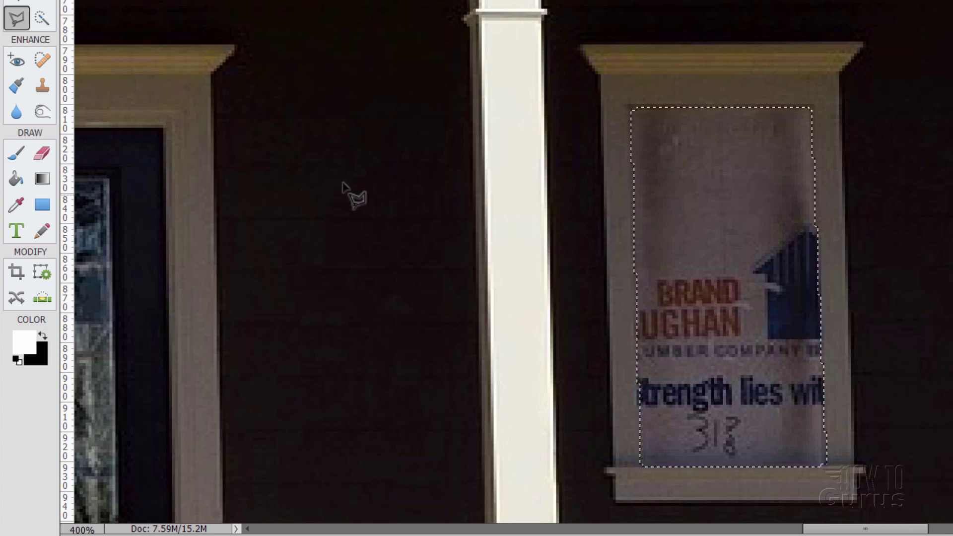
Choose the Clone Stamp and make its brush smaller for work inside the sign.
left_click(40, 85)
mouse_move(724, 203)
left_mouse_down()
mouse_move(704, 196)
mouse_move(704, 223)
mouse_move(696, 219)
left_mouse_up()
key("bracketleft")
key("bracketleft")
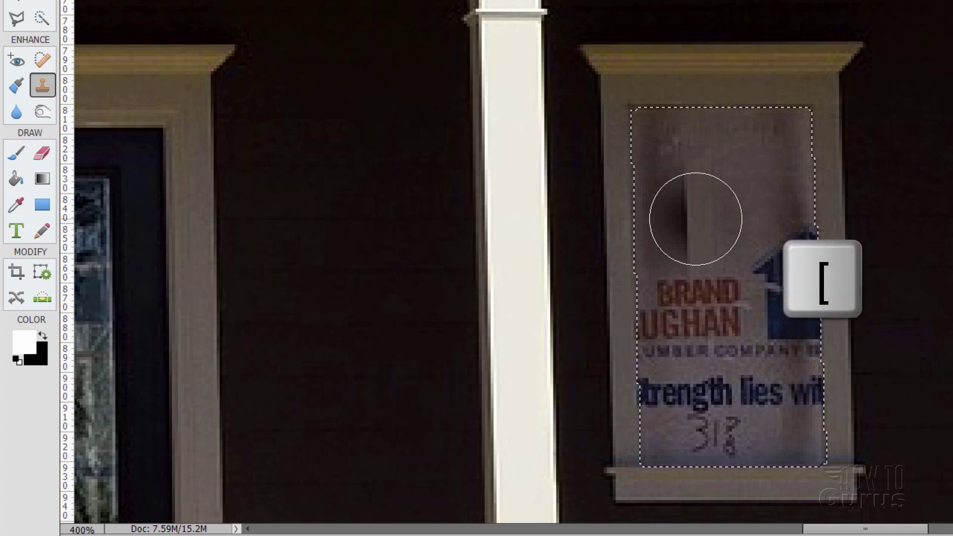
Clone wall texture over the sign's top dark patch, red lettering and blue logo.
key("bracketleft")
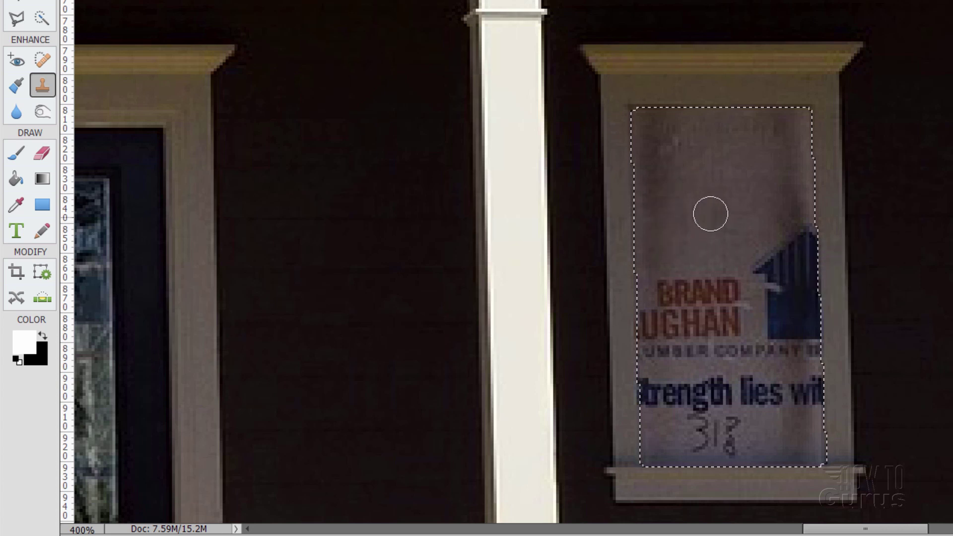
left_click(679, 162)
left_click_drag(679, 162, 693, 169)
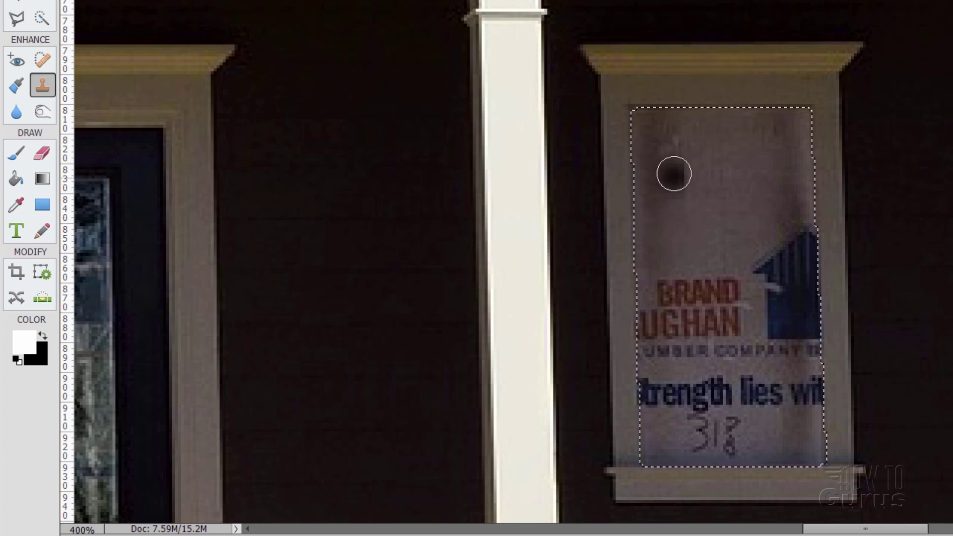
key("alt")
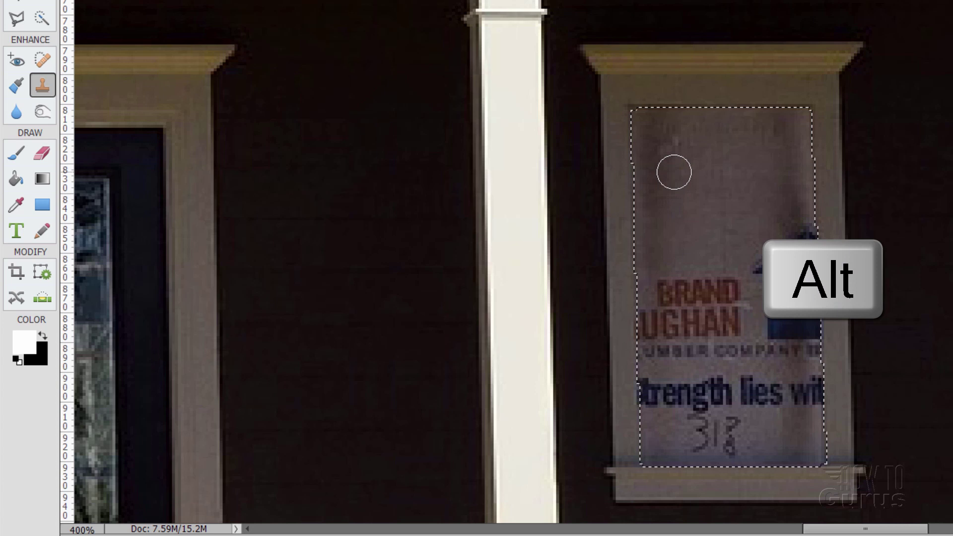
left_click(674, 172, "alt")
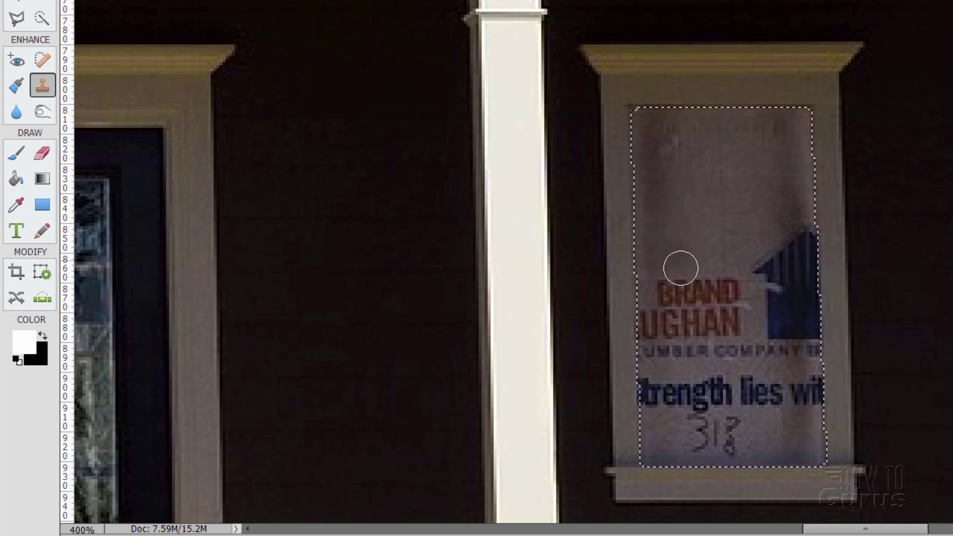
mouse_move(677, 266)
left_mouse_down()
mouse_move(681, 326)
mouse_move(673, 263)
mouse_move(670, 352)
mouse_move(665, 294)
mouse_move(660, 312)
mouse_move(657, 294)
mouse_move(653, 343)
mouse_move(689, 277)
mouse_move(702, 301)
mouse_move(698, 337)
mouse_move(708, 300)
mouse_move(716, 327)
mouse_move(726, 287)
mouse_move(696, 360)
mouse_move(671, 374)
mouse_move(658, 354)
mouse_move(671, 384)
mouse_move(710, 380)
mouse_move(710, 363)
mouse_move(677, 378)
left_mouse_up()
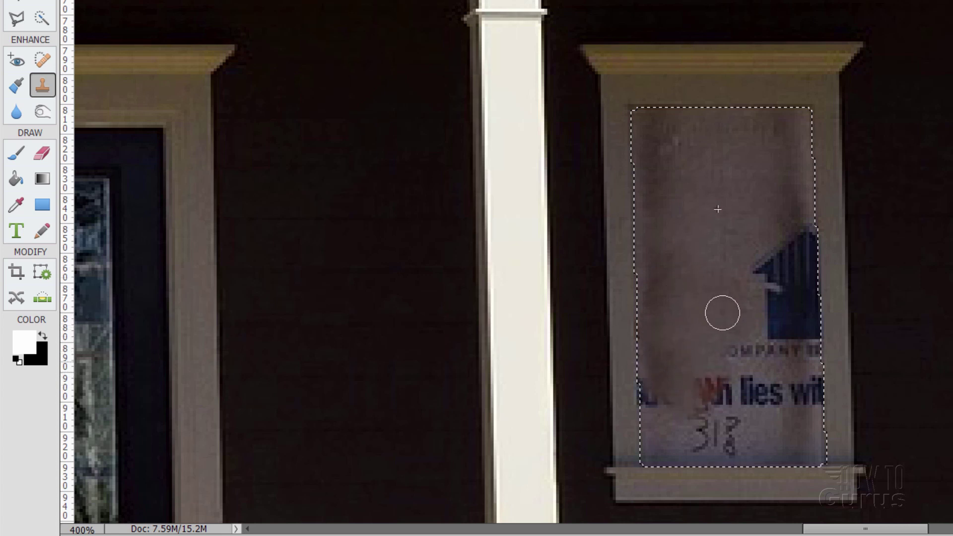
mouse_move(722, 312)
left_mouse_down()
mouse_move(749, 270)
mouse_move(762, 284)
mouse_move(773, 248)
mouse_move(773, 335)
mouse_move(781, 306)
mouse_move(772, 358)
mouse_move(736, 350)
left_mouse_up()
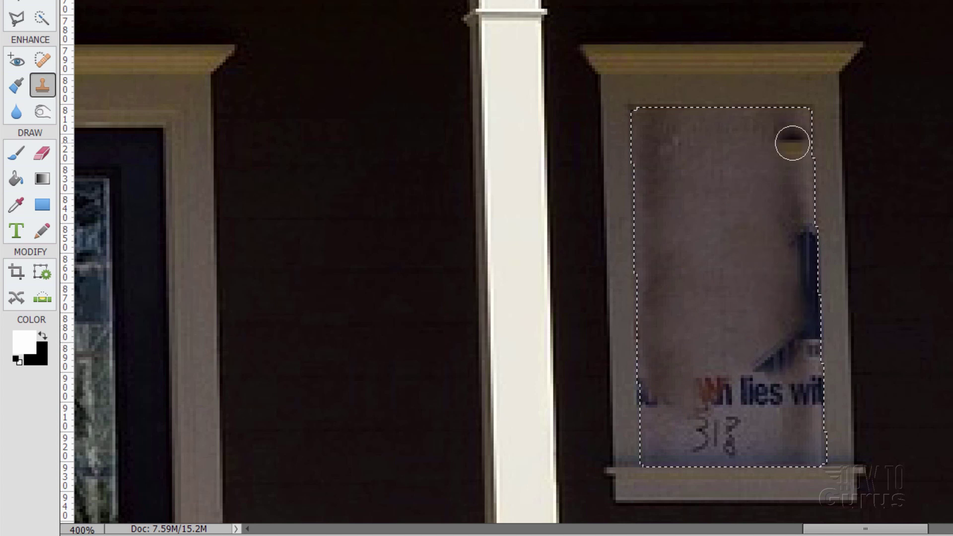
Clone over the blue bar, the remaining lettering and the handwritten 318.
left_click(776, 147, "alt")
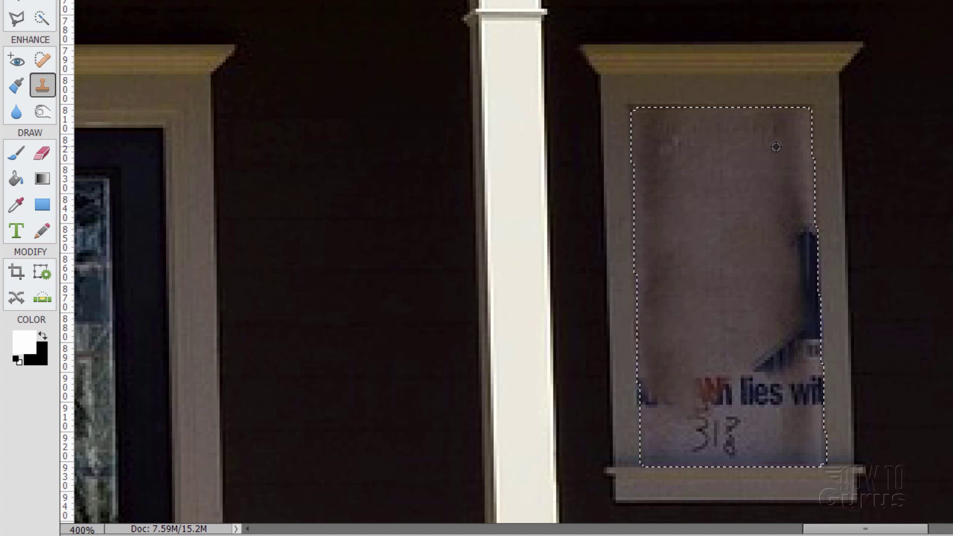
mouse_move(789, 239)
left_mouse_down()
mouse_move(809, 353)
mouse_move(771, 367)
mouse_move(808, 333)
mouse_move(806, 359)
mouse_move(722, 374)
mouse_move(759, 376)
mouse_move(718, 391)
mouse_move(775, 387)
mouse_move(711, 402)
left_mouse_up()
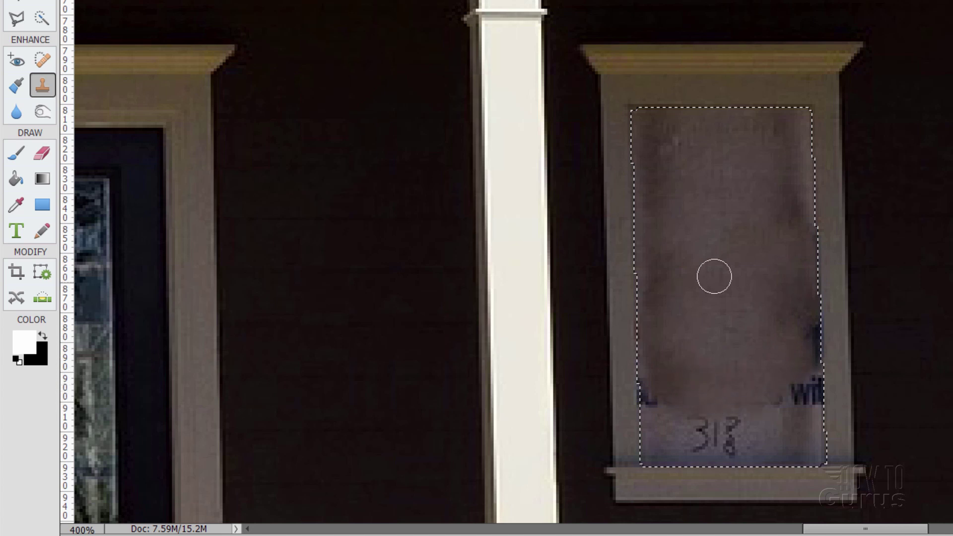
left_click(661, 313, "alt")
left_click(664, 405)
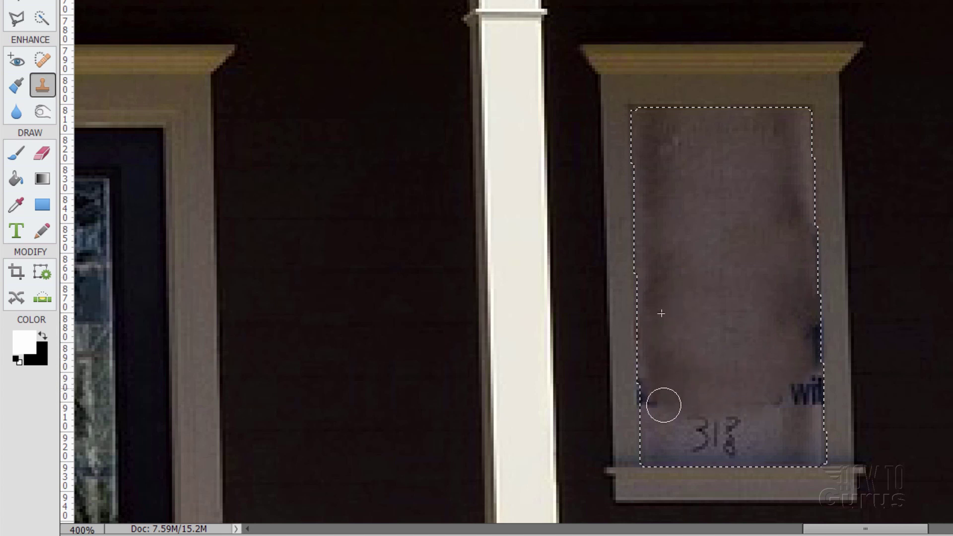
left_click_drag(664, 405, 658, 399)
left_click(700, 391, "alt")
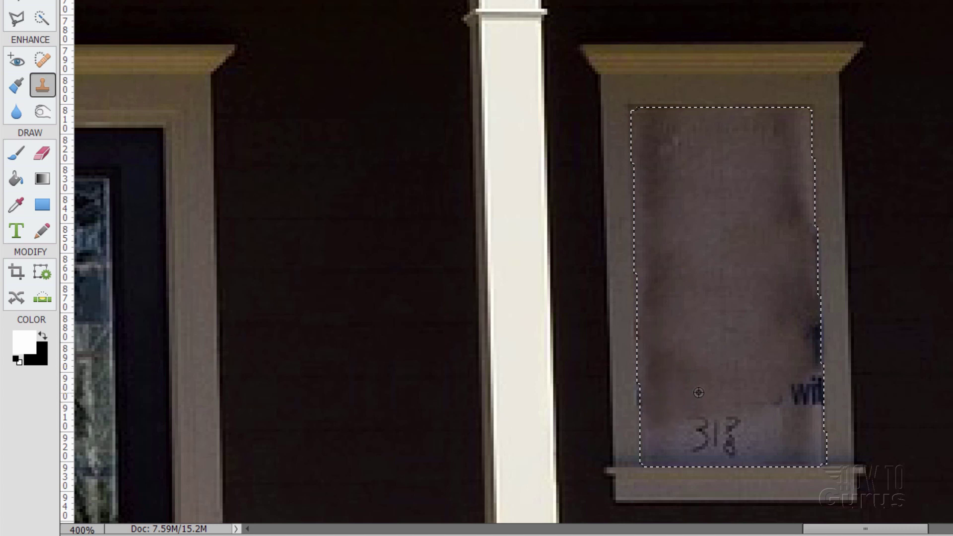
mouse_move(697, 440)
left_mouse_down()
mouse_move(729, 445)
mouse_move(746, 425)
left_mouse_up()
Paint out the leftover blue lettering and dark right-edge marks, then deselect.
left_click(763, 335, "alt")
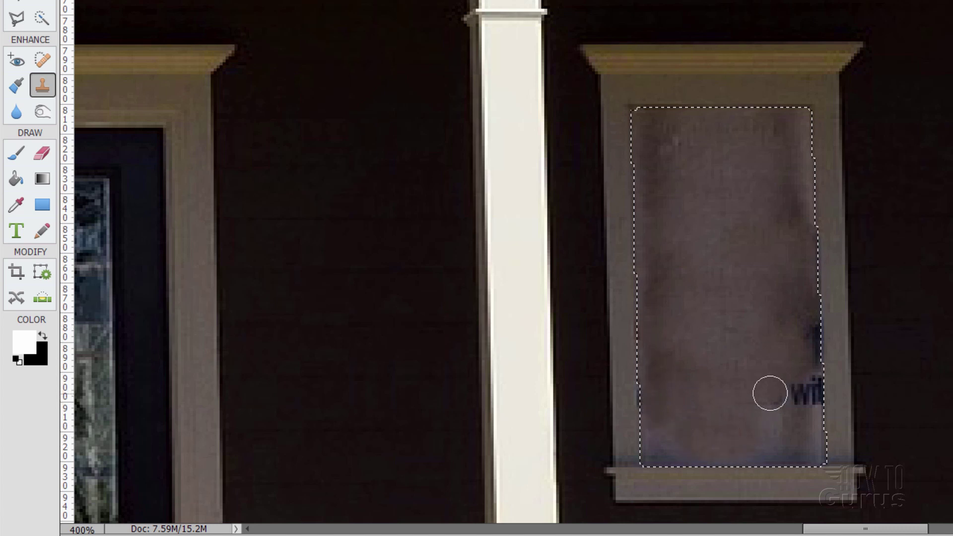
mouse_move(767, 394)
left_mouse_down()
mouse_move(785, 409)
mouse_move(799, 393)
left_mouse_up()
left_click(791, 295, "alt")
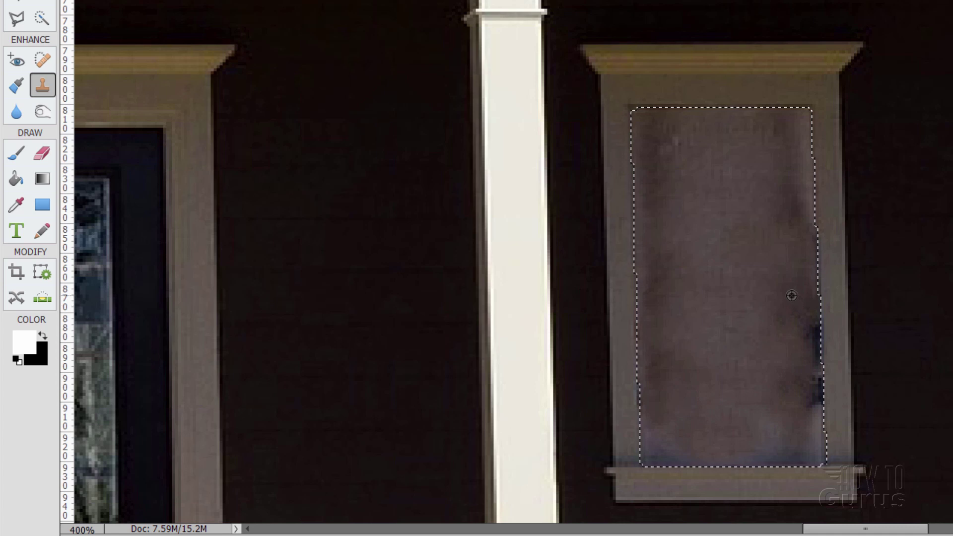
mouse_move(801, 330)
left_mouse_down()
mouse_move(808, 394)
mouse_move(816, 379)
mouse_move(807, 330)
mouse_move(802, 401)
mouse_move(813, 420)
left_mouse_up()
left_click(781, 365, "alt")
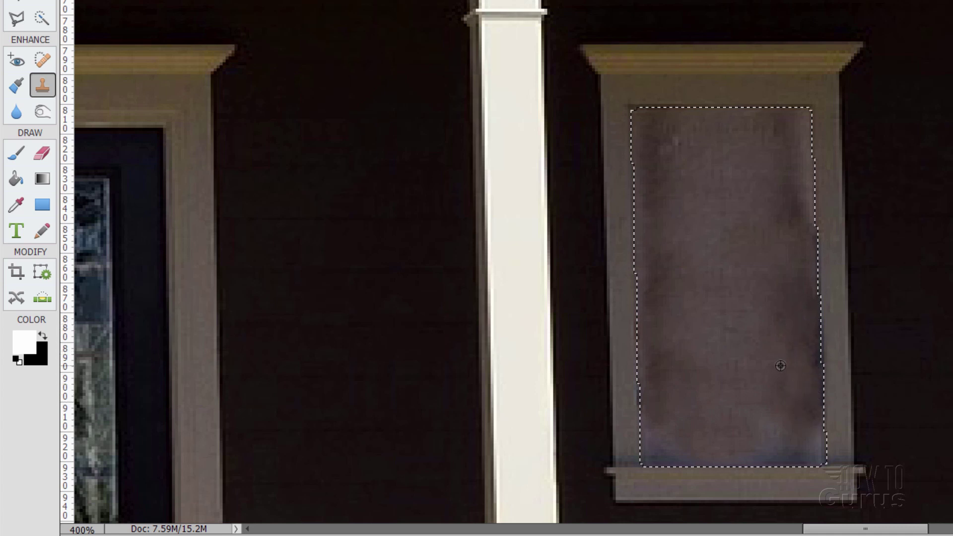
left_click(819, 365)
left_click_drag(783, 386, 766, 386)
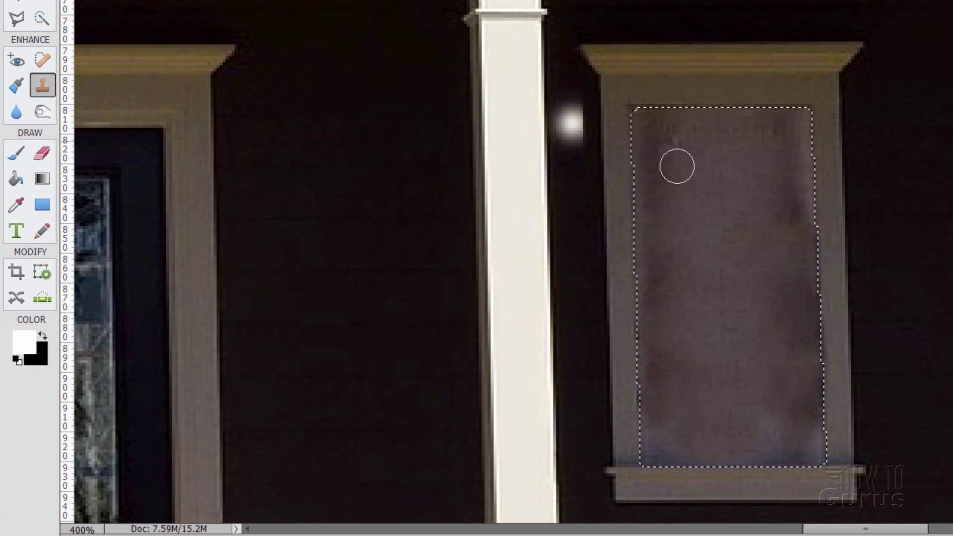
key("ctrl+d")
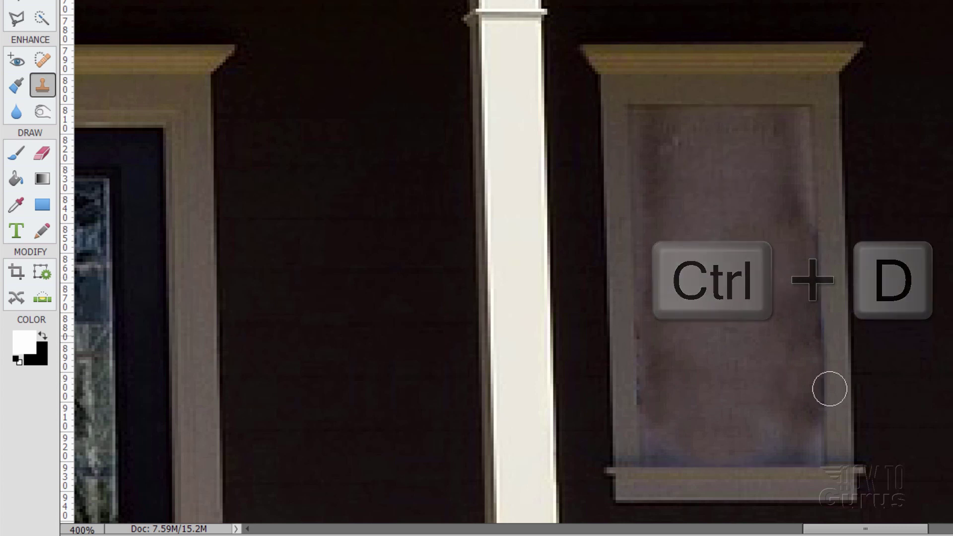
Scroll to the front door and draw a Polygonal Lasso selection around its left-side strip.
left_click_drag(883, 532, 803, 532)
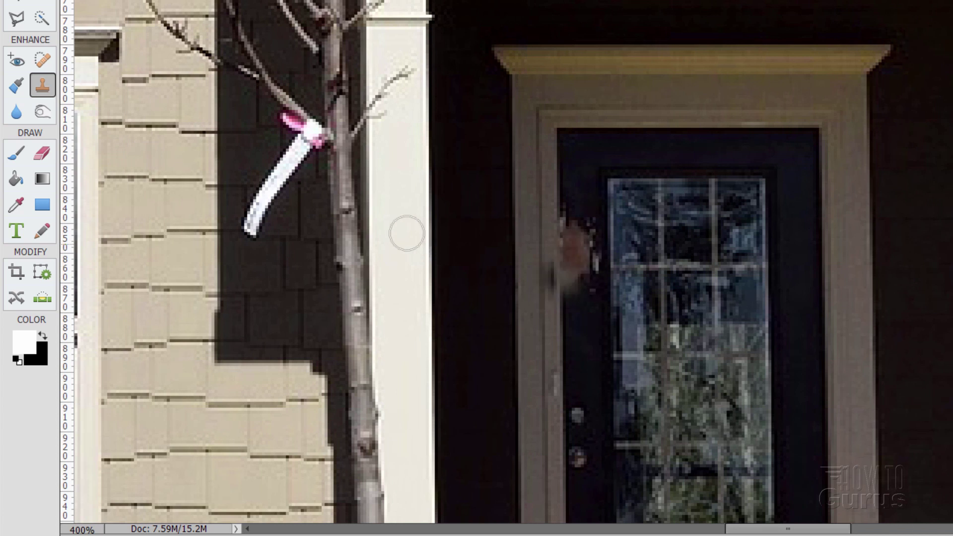
left_click(17, 18)
left_click(558, 151)
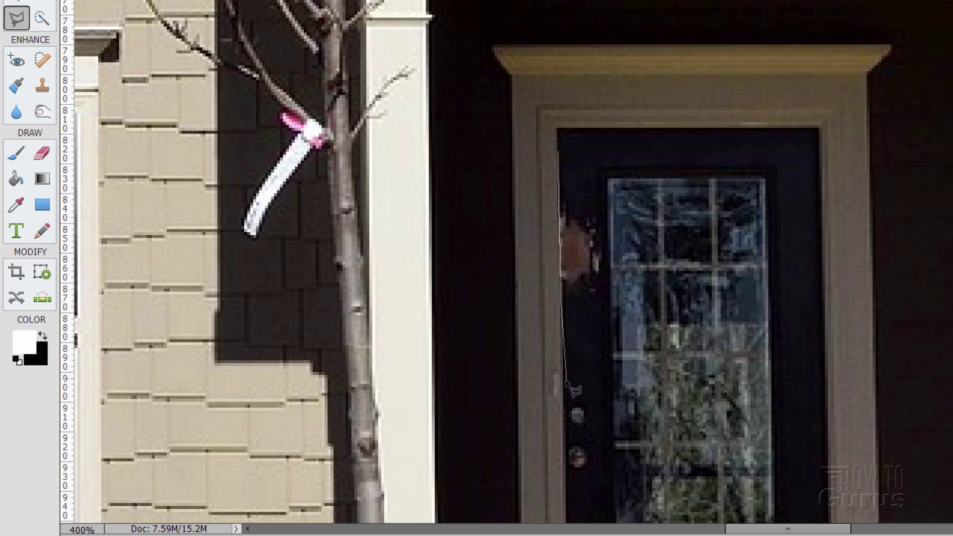
left_click(654, 369)
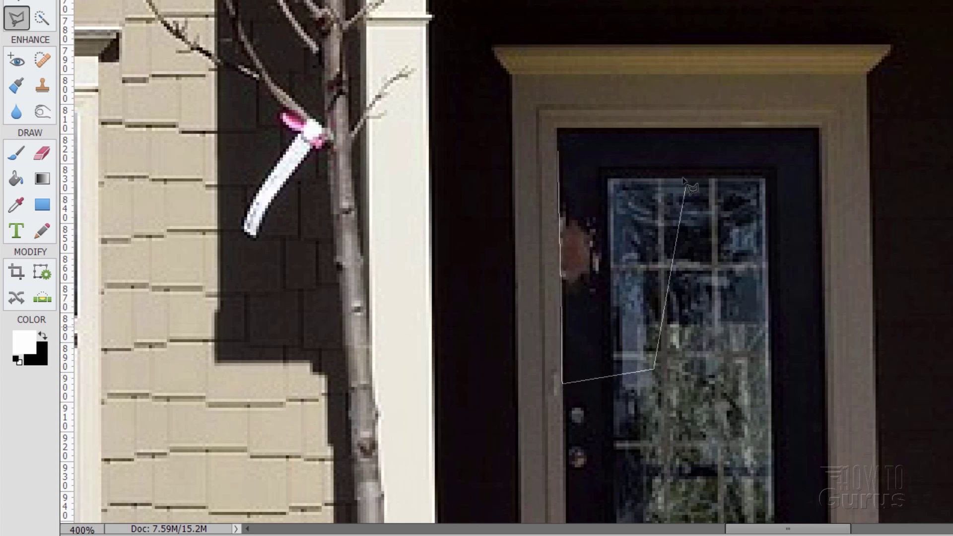
left_click(671, 148)
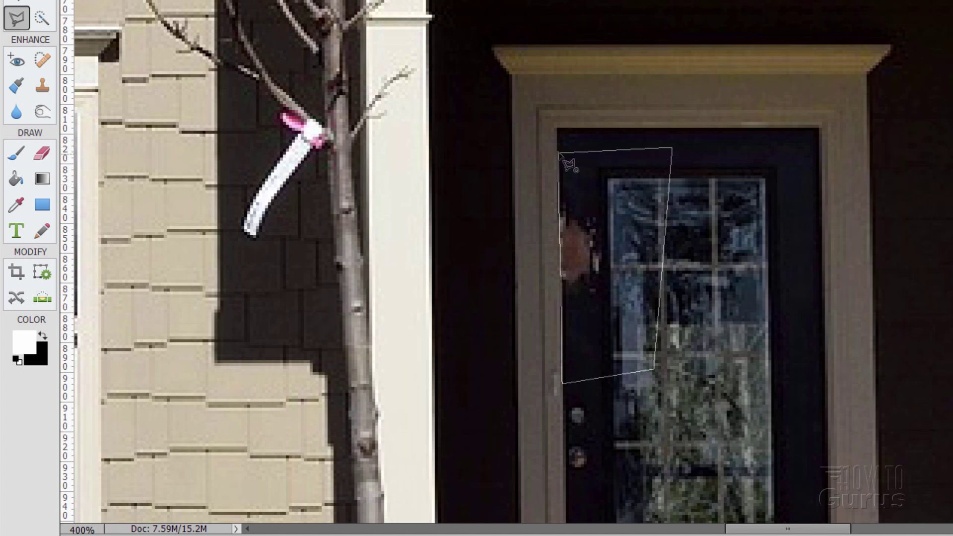
left_click(559, 153)
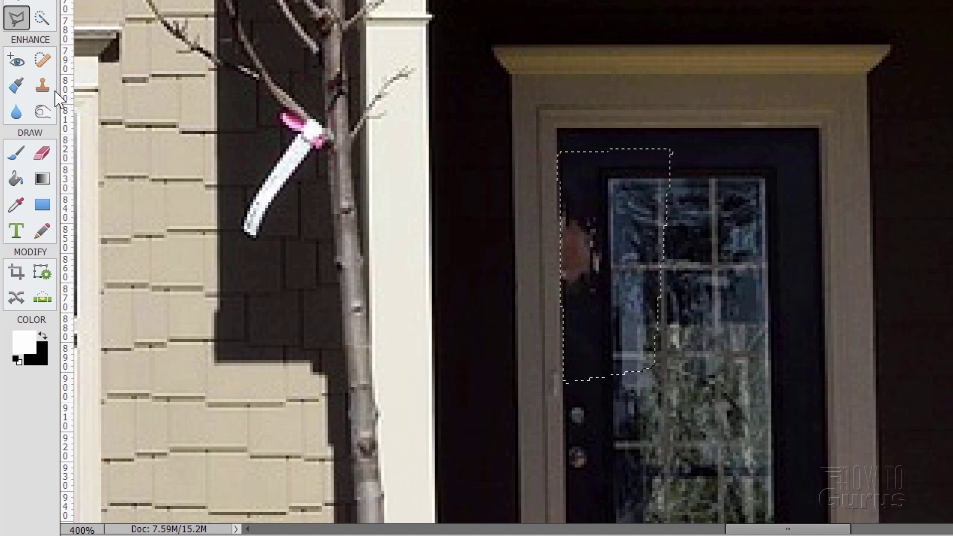
left_click(42, 85)
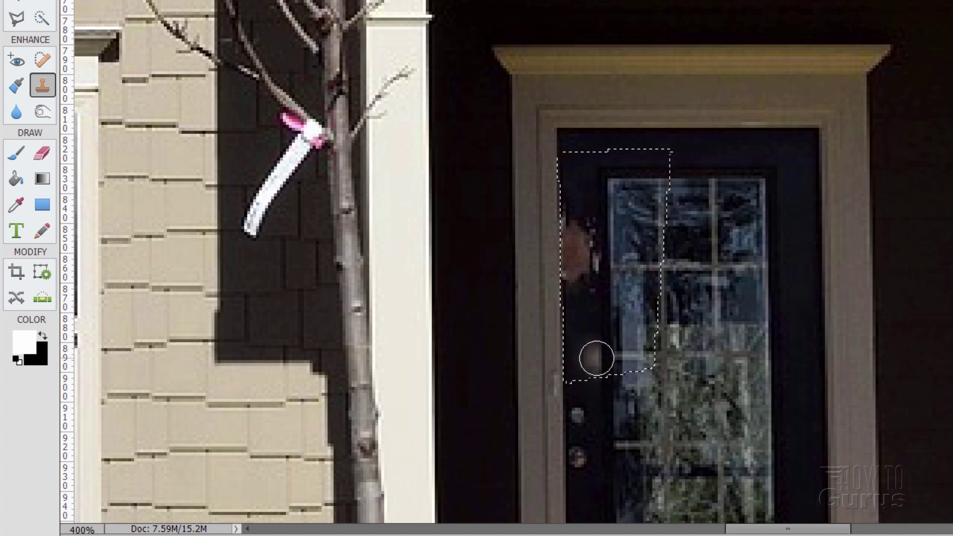
With a smaller brush, clone dark door paint over the bright fixture and reddish spot, then deselect.
key("bracketleft")
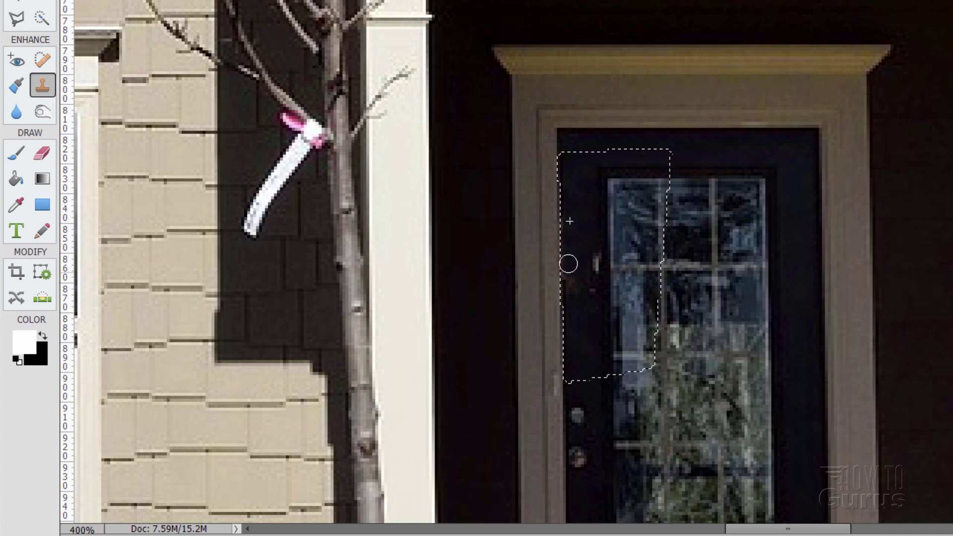
left_click(585, 212, "alt")
mouse_move(586, 237)
left_mouse_down()
mouse_move(599, 282)
mouse_move(593, 300)
mouse_move(577, 288)
mouse_move(573, 300)
mouse_move(590, 287)
mouse_move(597, 305)
left_mouse_up()
left_click(577, 235, "alt")
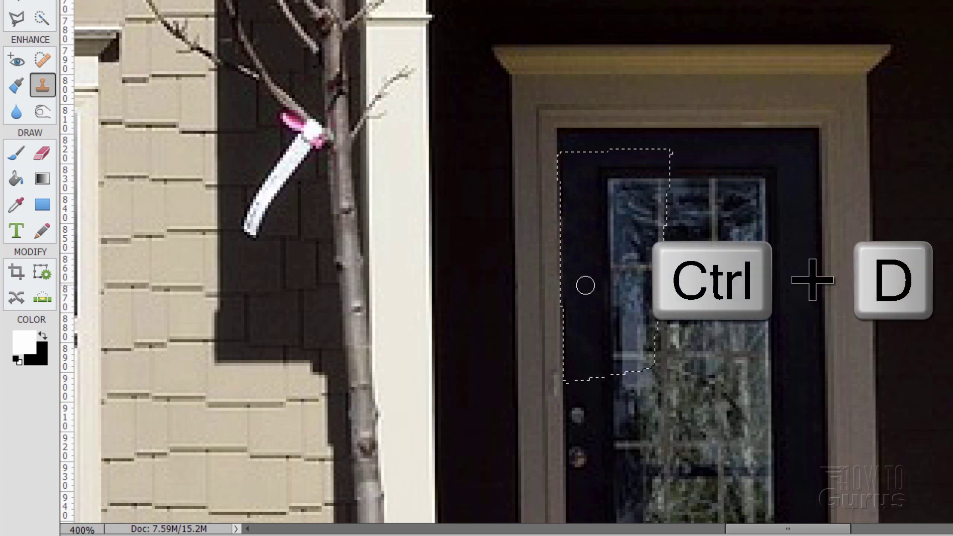
key("ctrl+d")
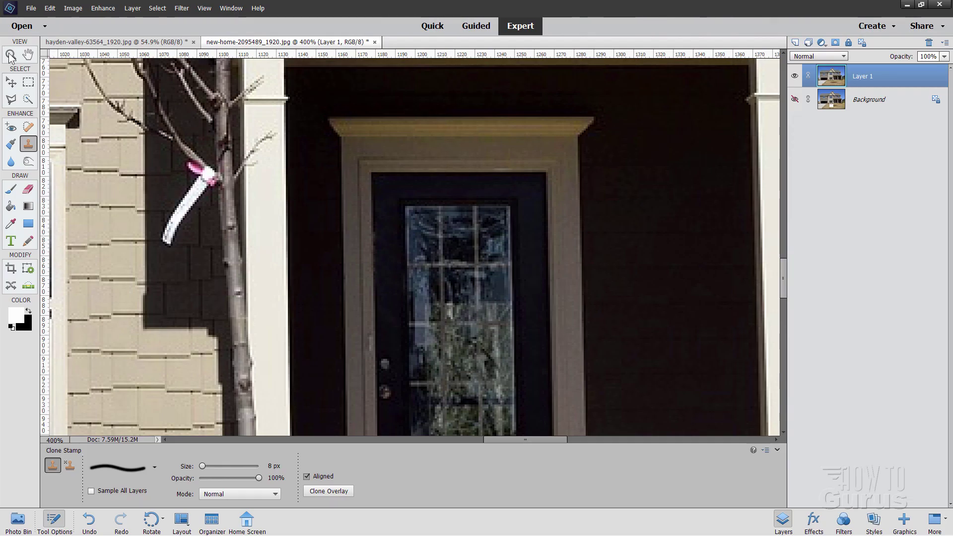
Fit the house photo on screen and set the Quick Selection tool to New selection mode.
key("z")
left_click(265, 467)
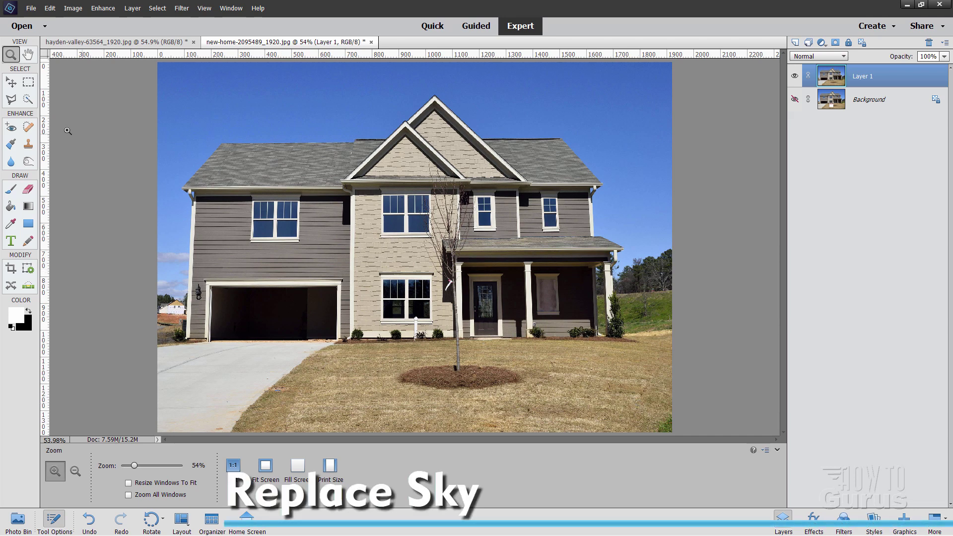
left_click(28, 100)
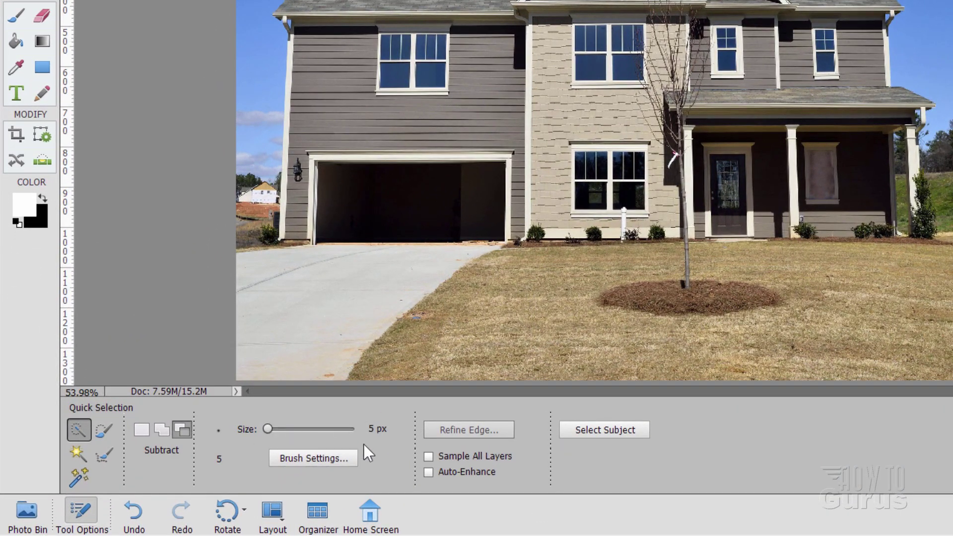
left_click(141, 430)
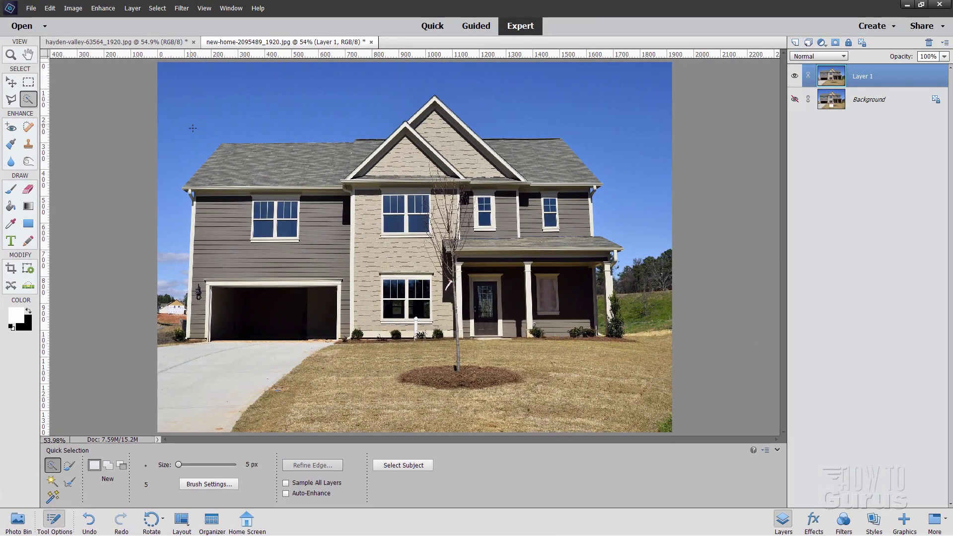
Brush a Quick Selection across the sky from left to right, then zoom in on the left eave.
left_click_drag(191, 125, 246, 121)
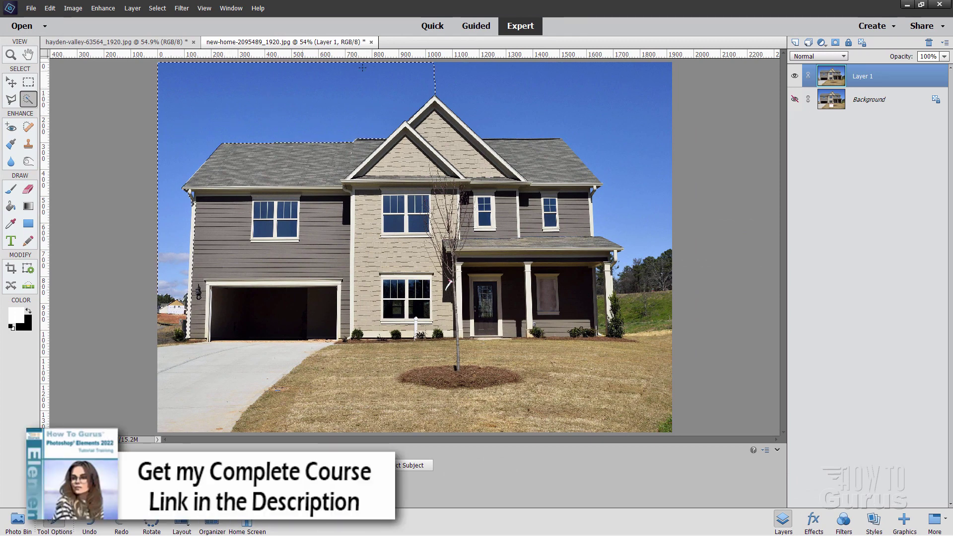
left_click_drag(457, 76, 545, 100)
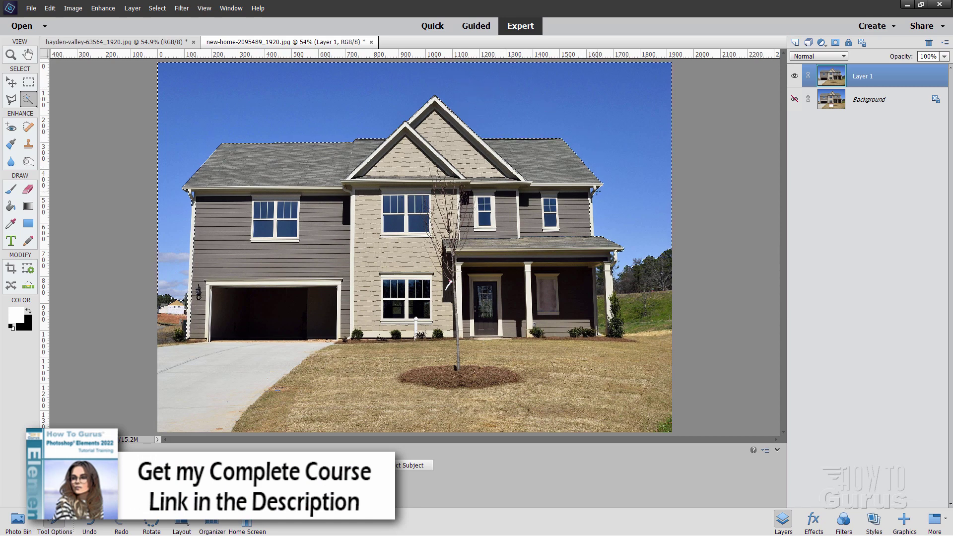
key("z")
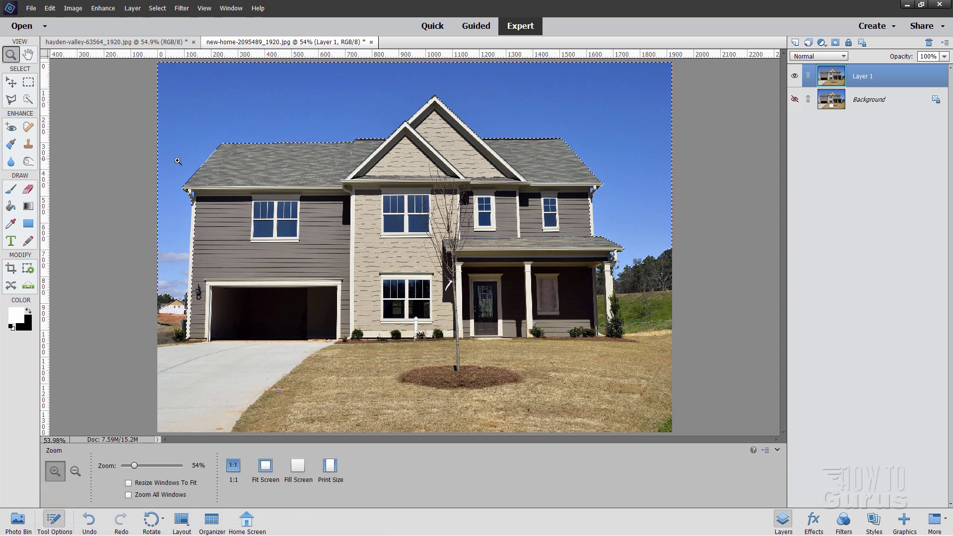
left_click(191, 197)
left_click(191, 197)
left_click(192, 197)
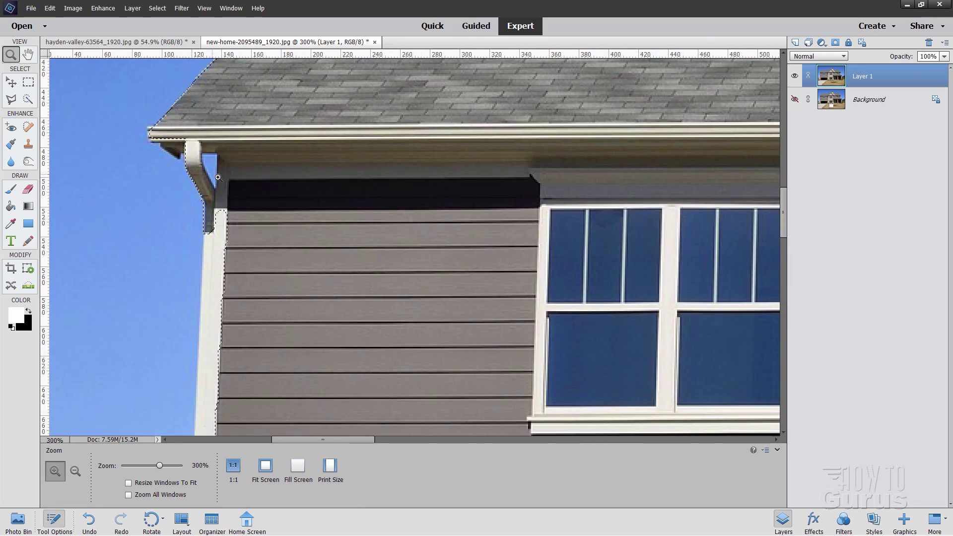
Switch Quick Selection to Subtract and remove the roof trim from the sky selection.
left_click(28, 99)
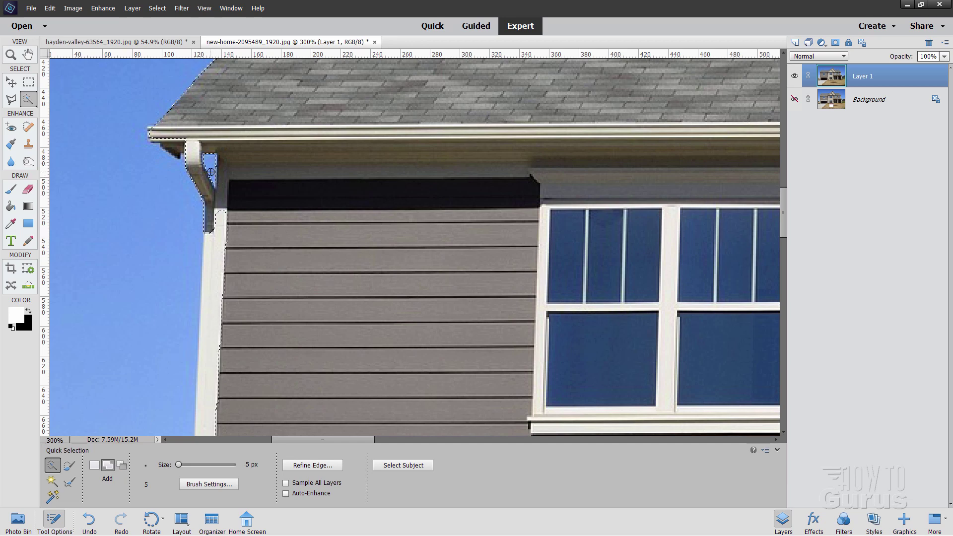
left_click(121, 465)
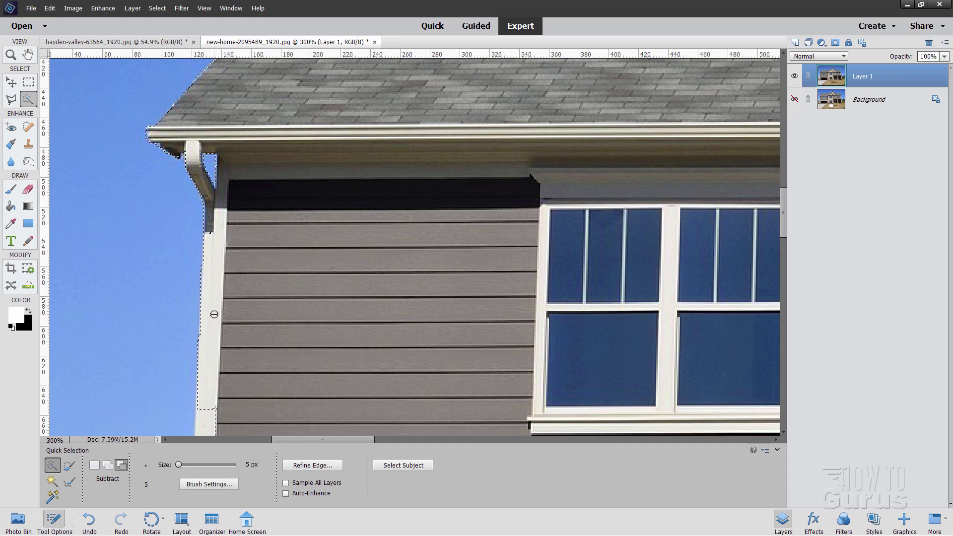
left_click_drag(230, 334, 241, 119)
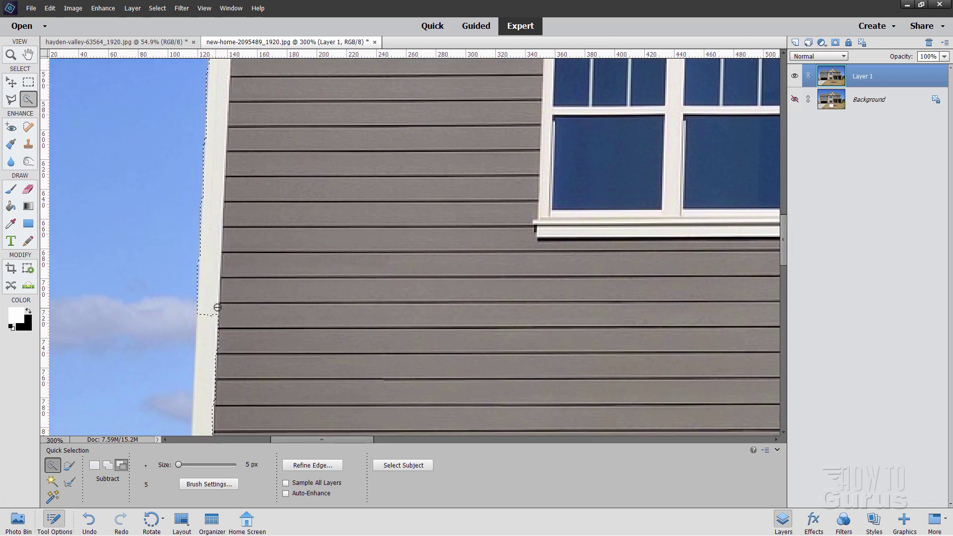
mouse_move(239, 332)
left_mouse_down()
mouse_move(258, 155)
mouse_move(248, 151)
mouse_move(226, 206)
left_mouse_up()
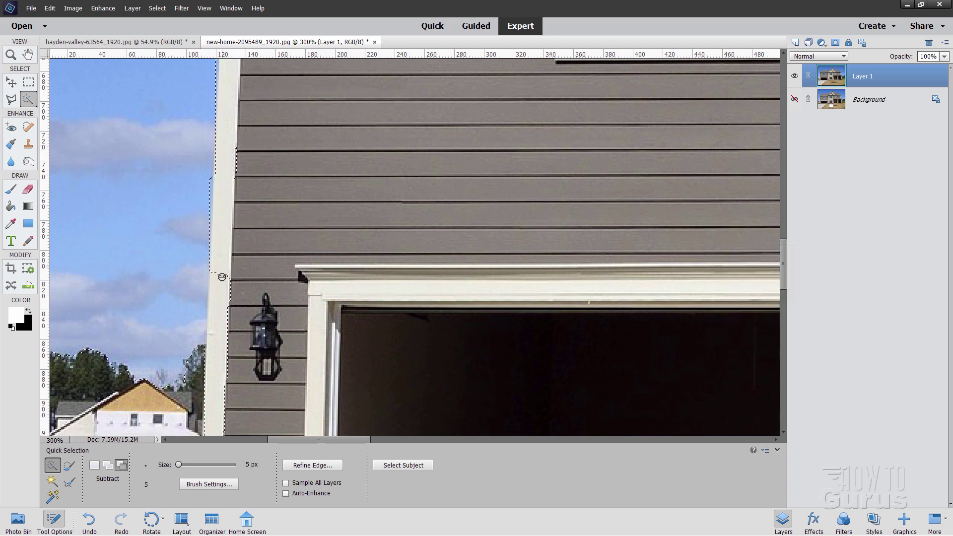
mouse_move(253, 285)
left_mouse_down()
mouse_move(260, 200)
mouse_move(228, 212)
mouse_move(224, 268)
left_mouse_up()
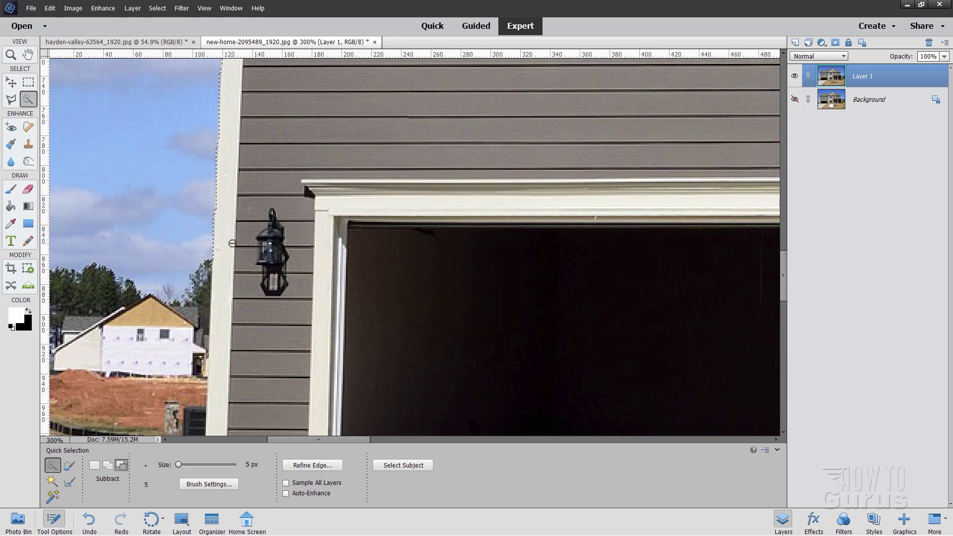
left_click_drag(345, 93, 289, 263)
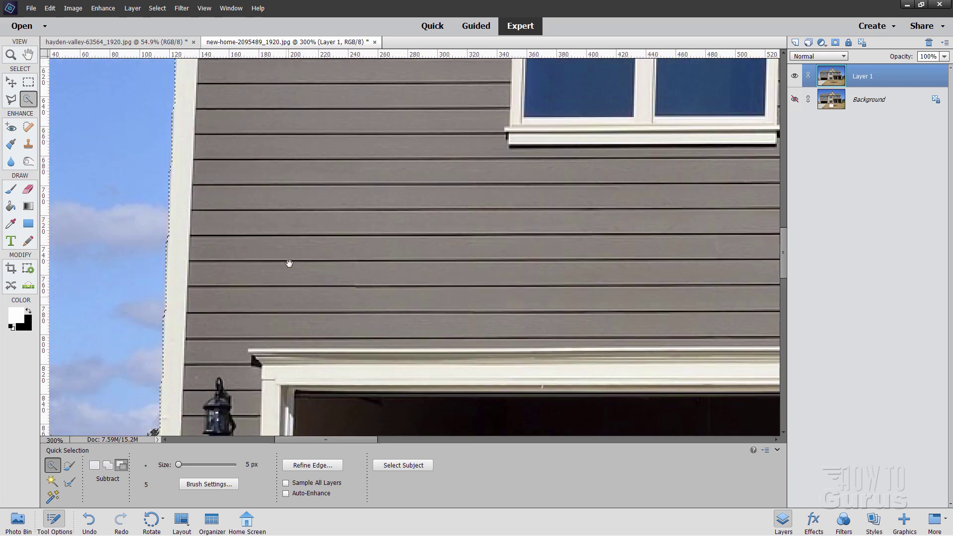
left_click_drag(297, 133, 272, 334)
left_click_drag(304, 239, 261, 376)
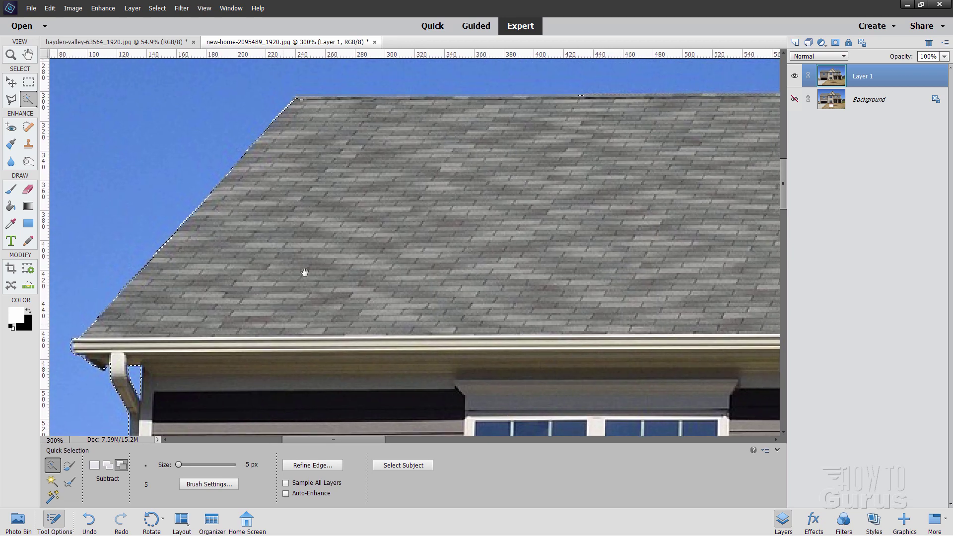
left_click_drag(326, 222, 263, 264)
mouse_move(543, 227)
left_mouse_down()
mouse_move(425, 239)
mouse_move(586, 227)
mouse_move(330, 286)
left_mouse_up()
left_click_drag(578, 189, 462, 310)
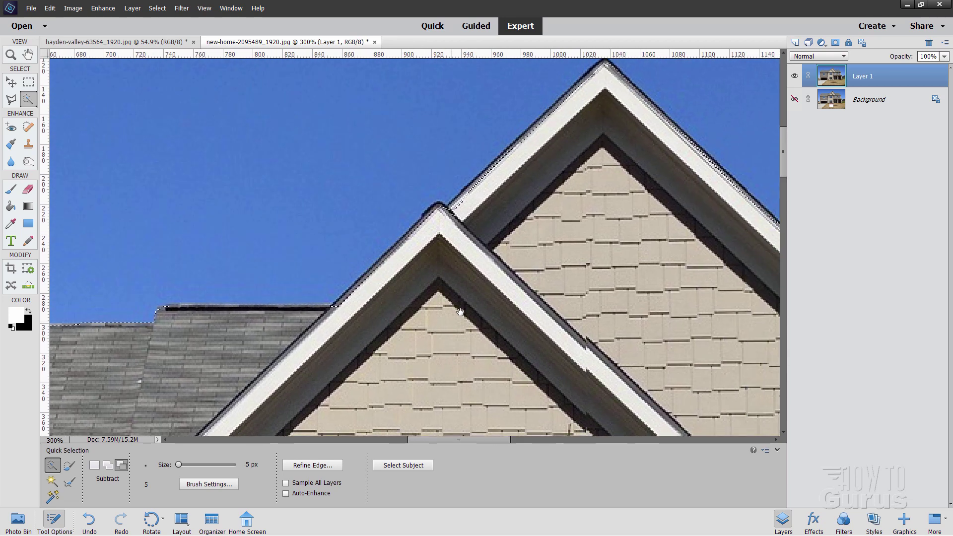
left_click(389, 255)
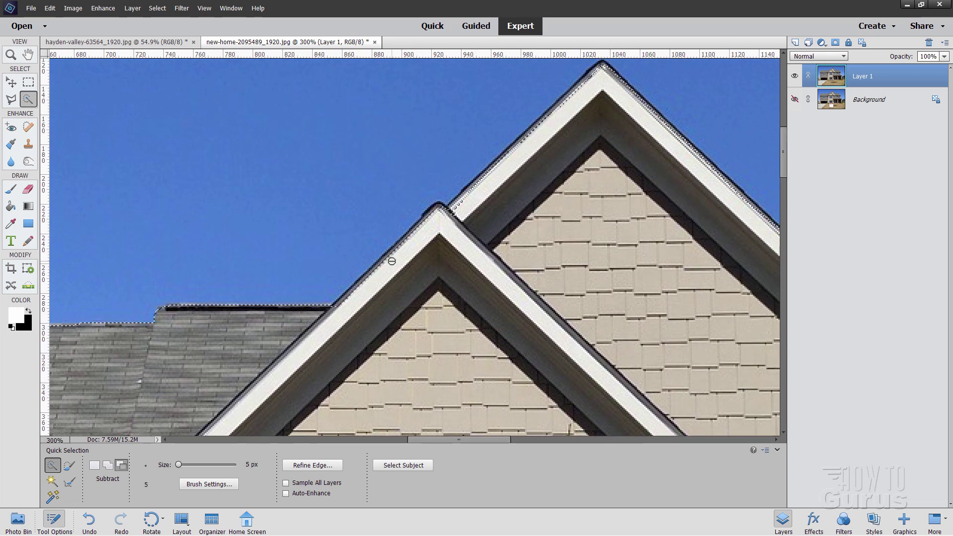
Trim the selection up the gable's left edge to the peak and down its right edge.
left_click(334, 310)
mouse_move(340, 305)
left_mouse_down()
mouse_move(439, 207)
mouse_move(453, 213)
mouse_move(476, 200)
mouse_move(458, 206)
mouse_move(582, 86)
mouse_move(542, 160)
mouse_move(422, 205)
left_mouse_up()
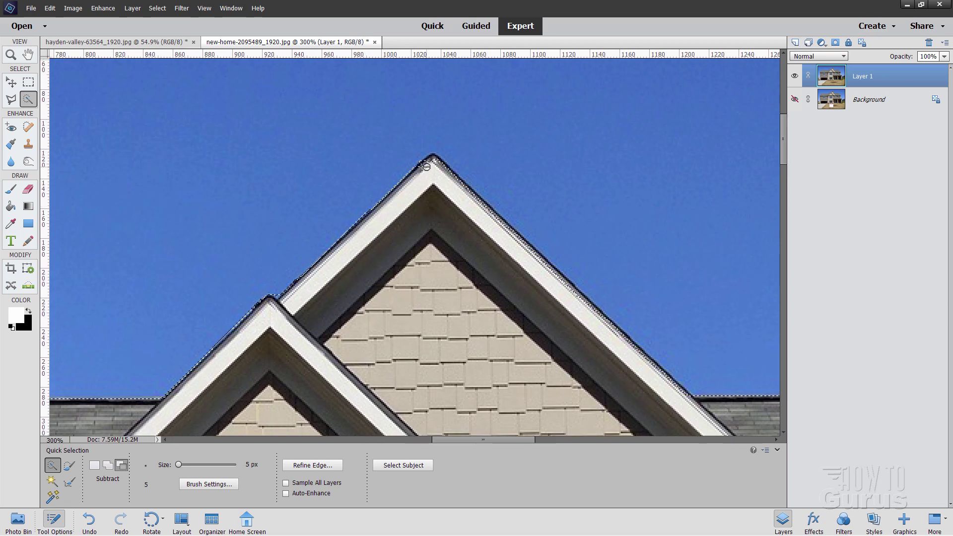
mouse_move(426, 167)
left_mouse_down()
mouse_move(433, 159)
mouse_move(451, 174)
mouse_move(520, 249)
left_mouse_up()
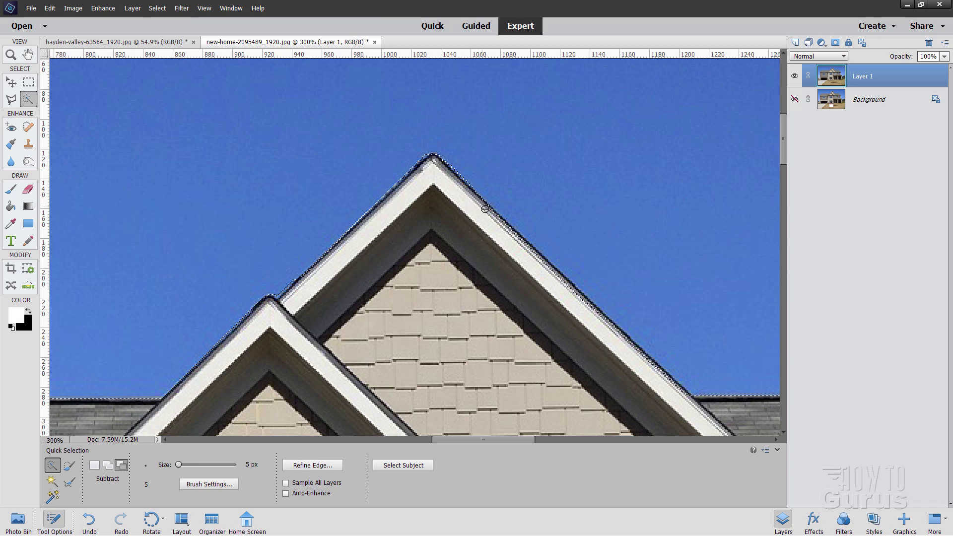
left_click_drag(485, 209, 571, 286)
Trim the sky selection along the rear gable's slope and the roof edge.
left_click_drag(658, 332, 476, 167)
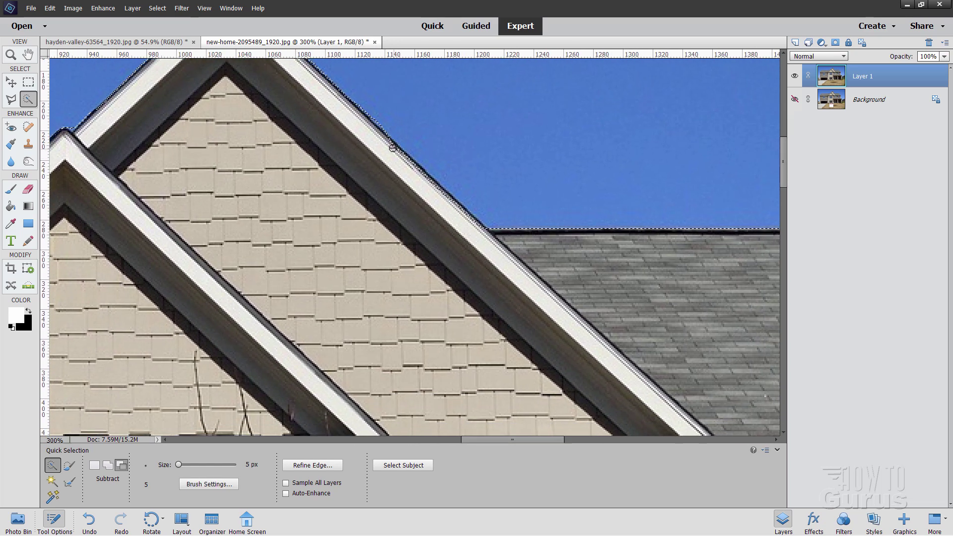
mouse_move(370, 115)
left_mouse_down()
mouse_move(486, 233)
mouse_move(440, 190)
left_mouse_up()
left_click_drag(628, 220, 275, 194)
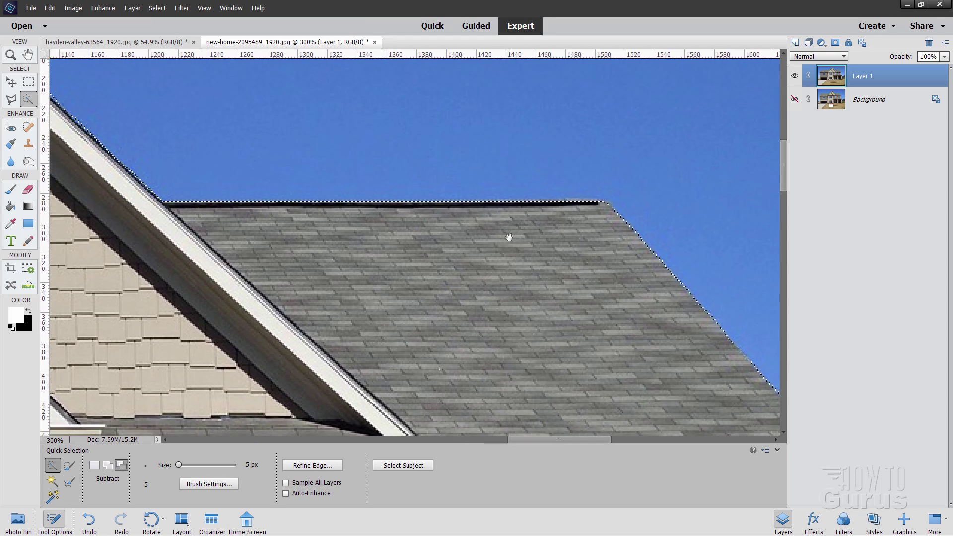
left_click_drag(508, 250, 421, 146)
left_click_drag(594, 229, 358, 127)
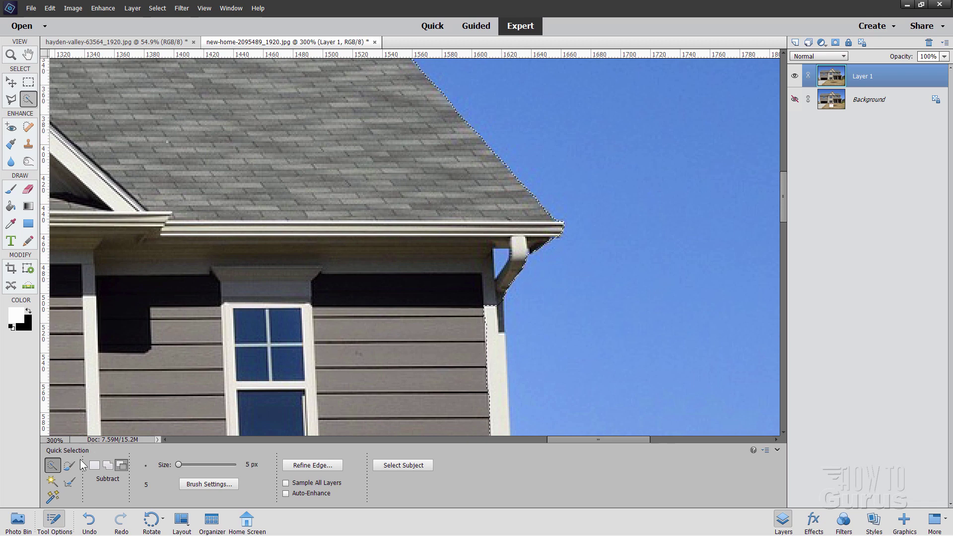
Add the sky gap beside the downspout and remove the white corner trim and downspout top.
left_click(106, 465)
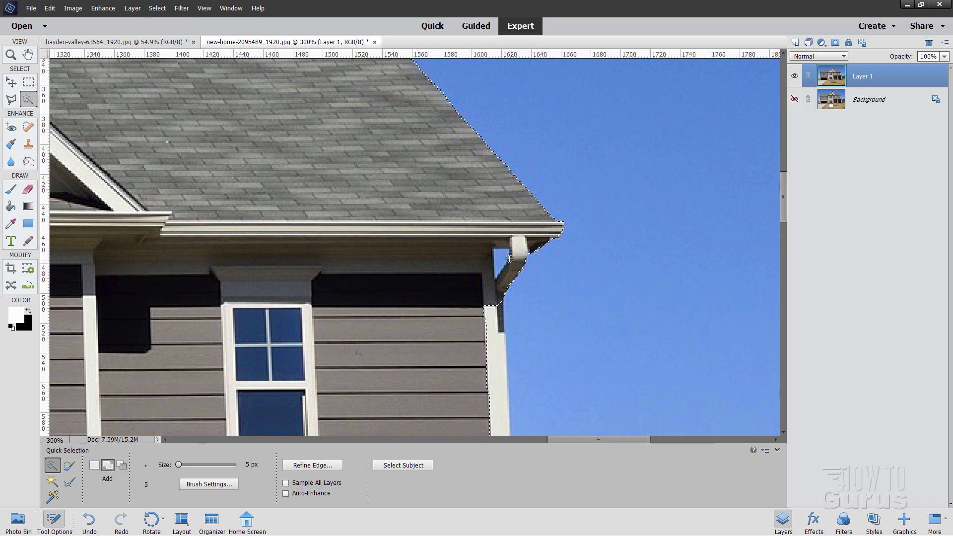
left_click_drag(500, 263, 501, 256)
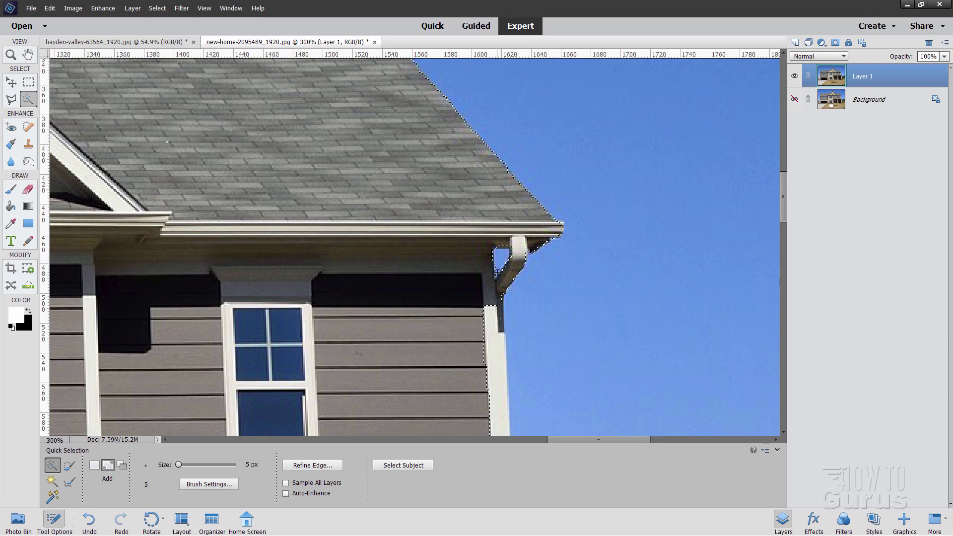
left_click(122, 466)
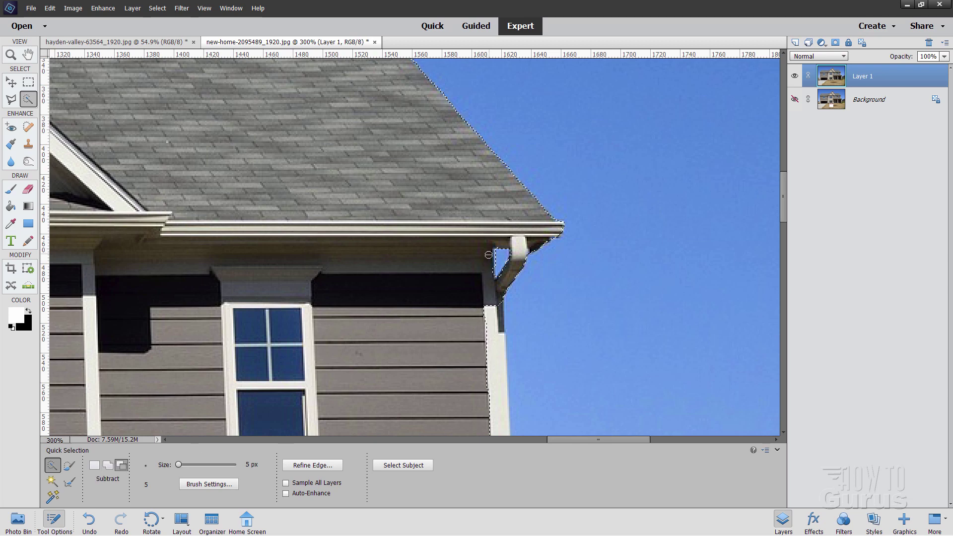
mouse_move(489, 279)
left_mouse_down()
mouse_move(494, 351)
mouse_move(494, 323)
left_mouse_up()
mouse_move(592, 336)
left_mouse_down()
mouse_move(594, 290)
mouse_move(551, 84)
left_mouse_up()
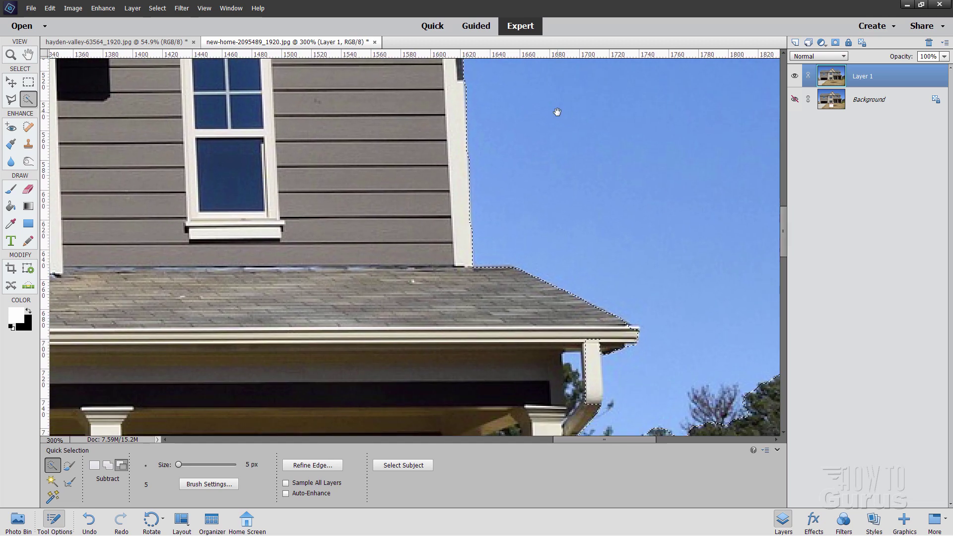
left_click_drag(668, 372, 612, 277)
mouse_move(550, 249)
left_mouse_down()
mouse_move(536, 247)
mouse_move(532, 311)
left_mouse_up()
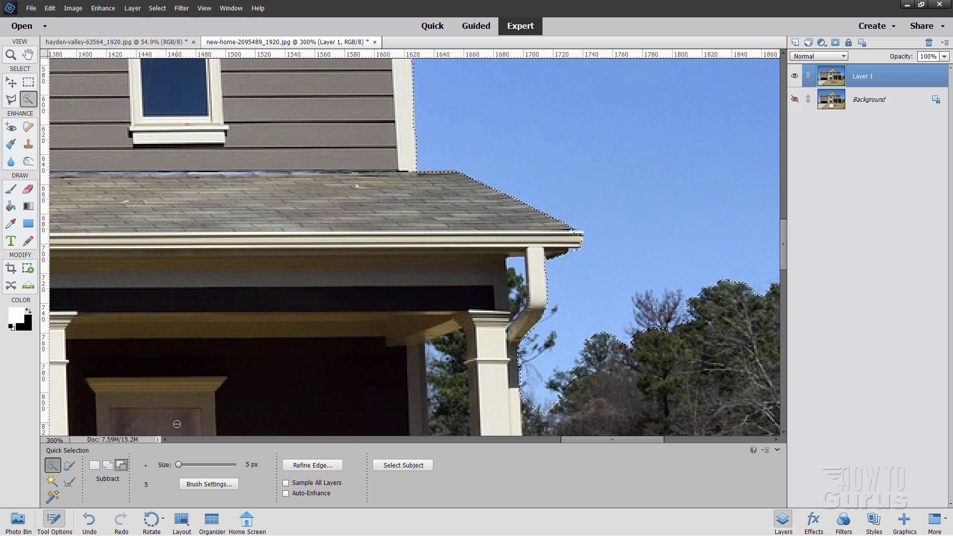
Add the small sky patches, including the one between the porch beam and downspout.
left_click(108, 465)
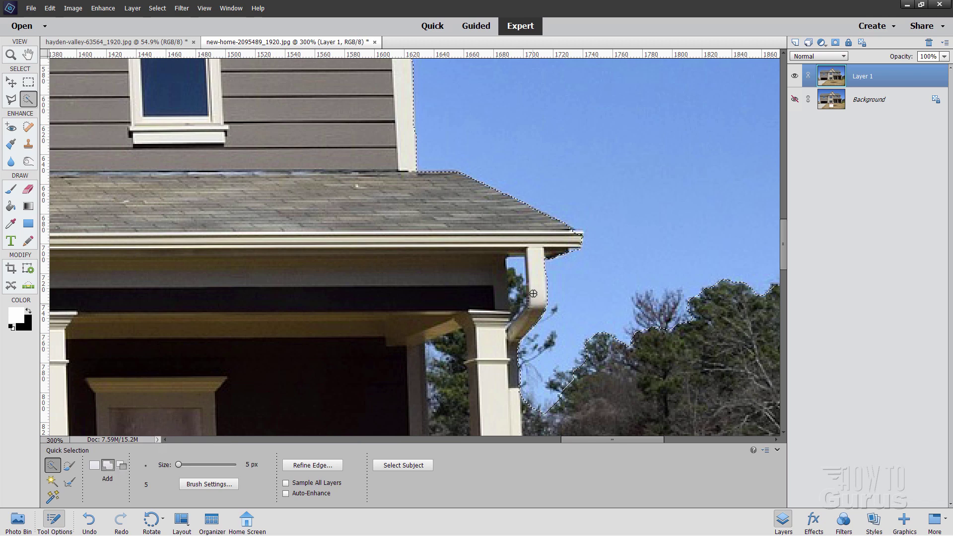
left_click_drag(514, 261, 520, 265)
left_click_drag(598, 440, 630, 439)
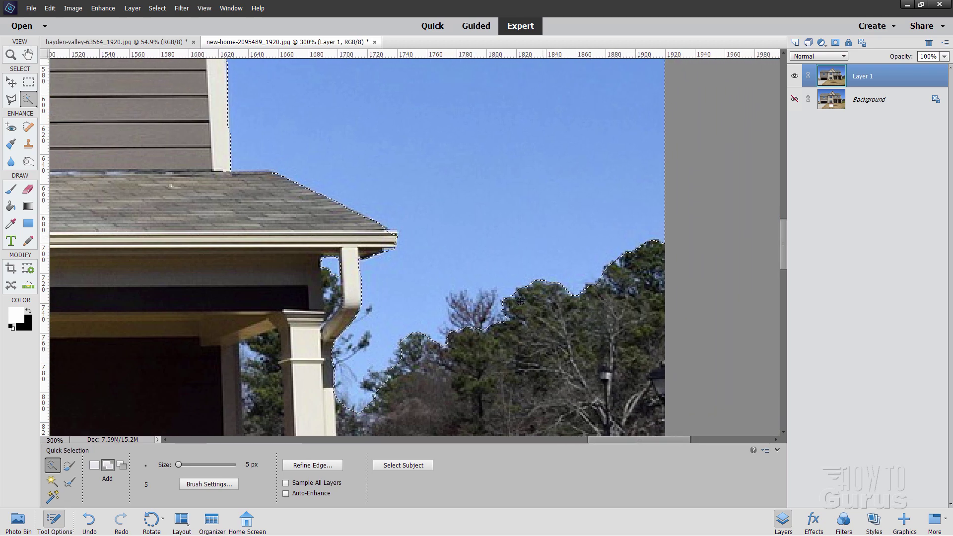
left_click_drag(787, 220, 787, 237)
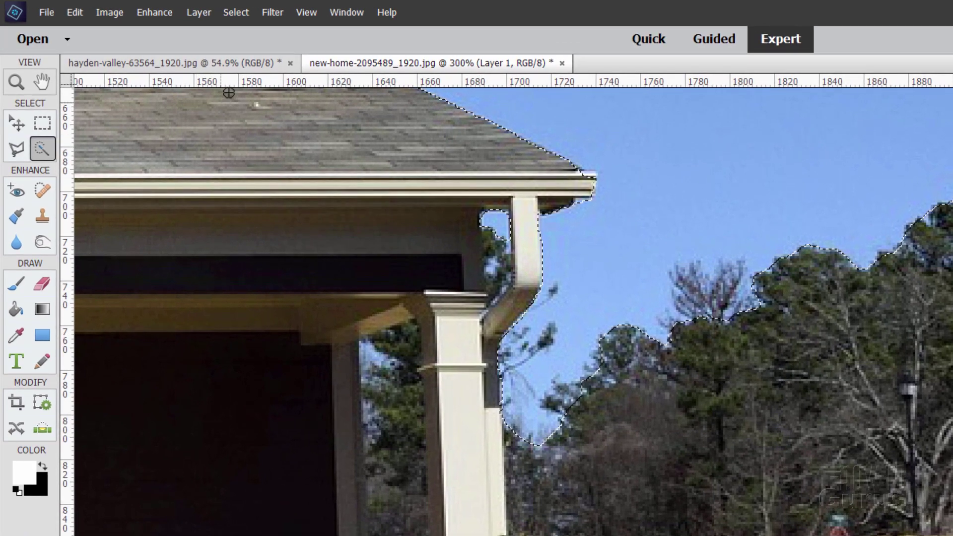
left_click(228, 10)
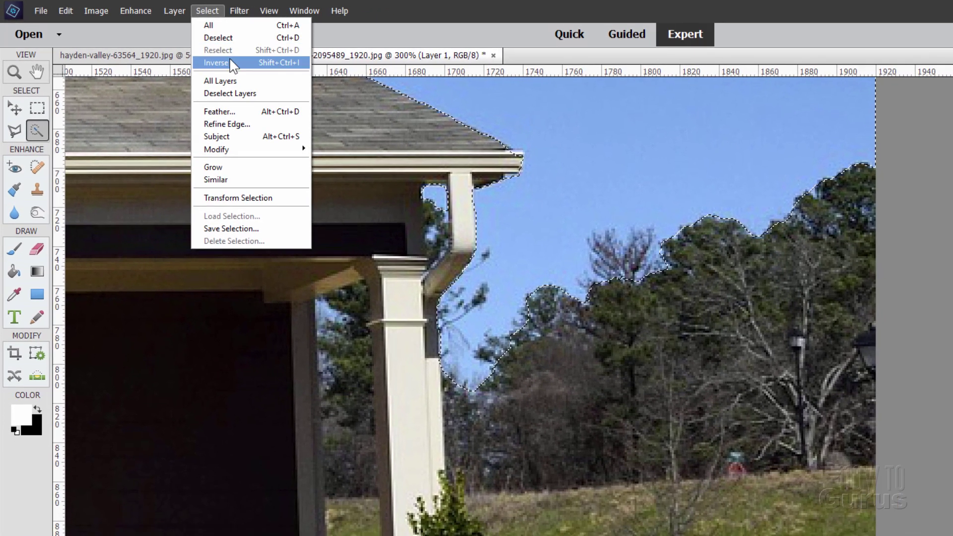
Invert the selection and, in Refine Edge, brush the refine radius along the treetops.
left_click(232, 63)
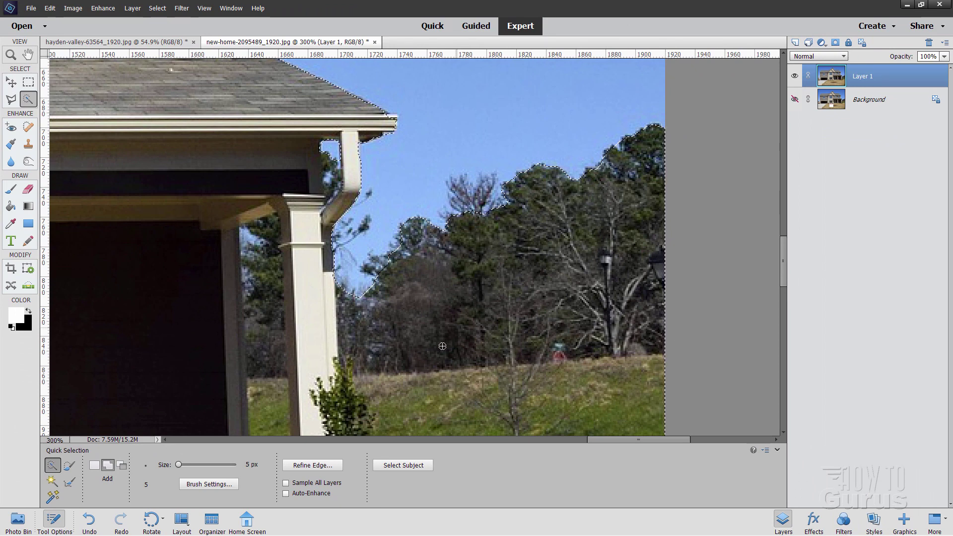
left_click(337, 465)
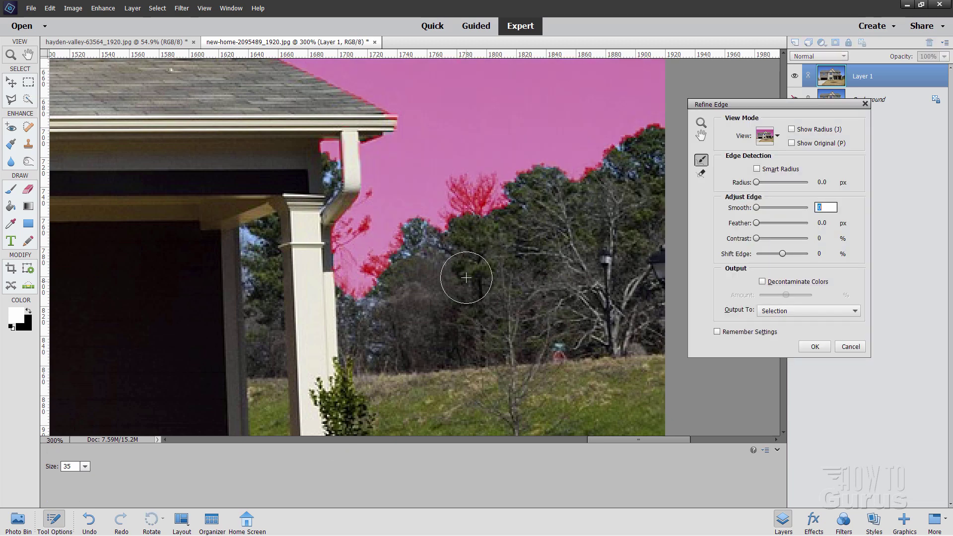
mouse_move(464, 190)
left_mouse_down()
mouse_move(488, 203)
mouse_move(414, 241)
mouse_move(422, 258)
left_mouse_up()
mouse_move(509, 209)
left_mouse_down()
mouse_move(541, 159)
mouse_move(600, 153)
mouse_move(633, 134)
mouse_move(606, 159)
left_mouse_up()
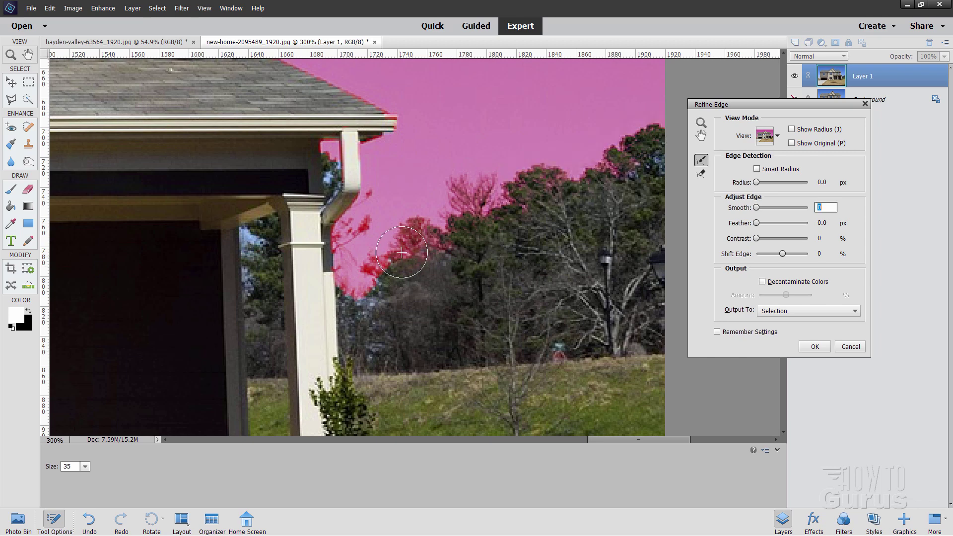
mouse_move(431, 231)
left_mouse_down()
mouse_move(397, 264)
mouse_move(380, 320)
mouse_move(355, 258)
mouse_move(379, 215)
mouse_move(397, 246)
left_mouse_up()
left_click(390, 196)
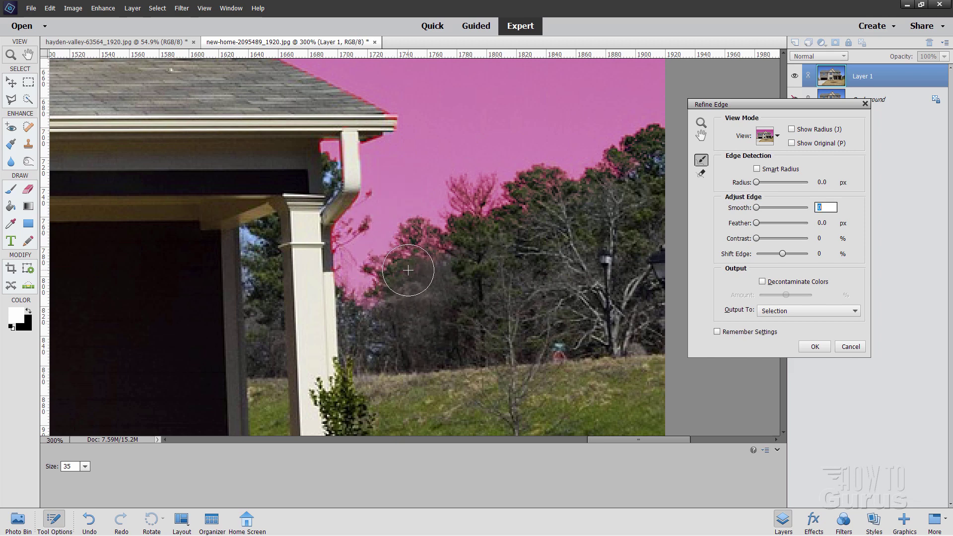
Refine the left tree line edge too, and output to New Layer with Layer Mask.
key("space")
left_click_drag(174, 344, 596, 320)
left_click_drag(196, 368, 706, 320)
left_click_drag(175, 434, 830, 427)
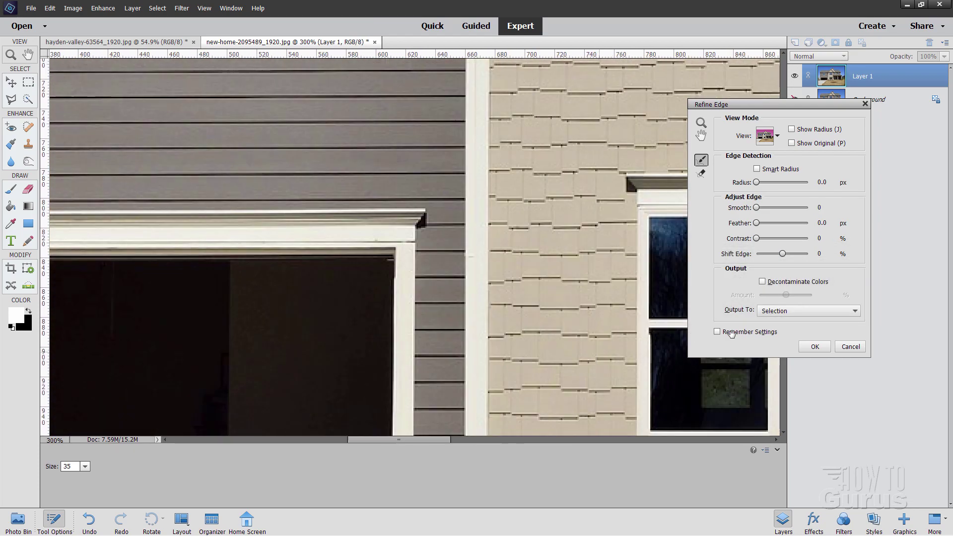
left_click_drag(149, 378, 661, 350)
left_click_drag(149, 367, 442, 360)
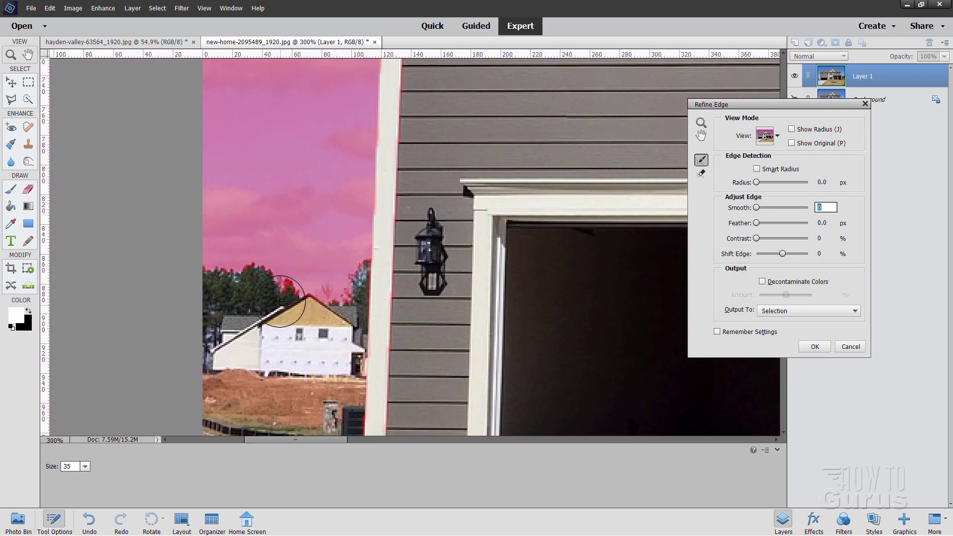
mouse_move(272, 276)
left_mouse_down()
mouse_move(235, 262)
mouse_move(345, 251)
mouse_move(346, 265)
mouse_move(329, 253)
left_mouse_up()
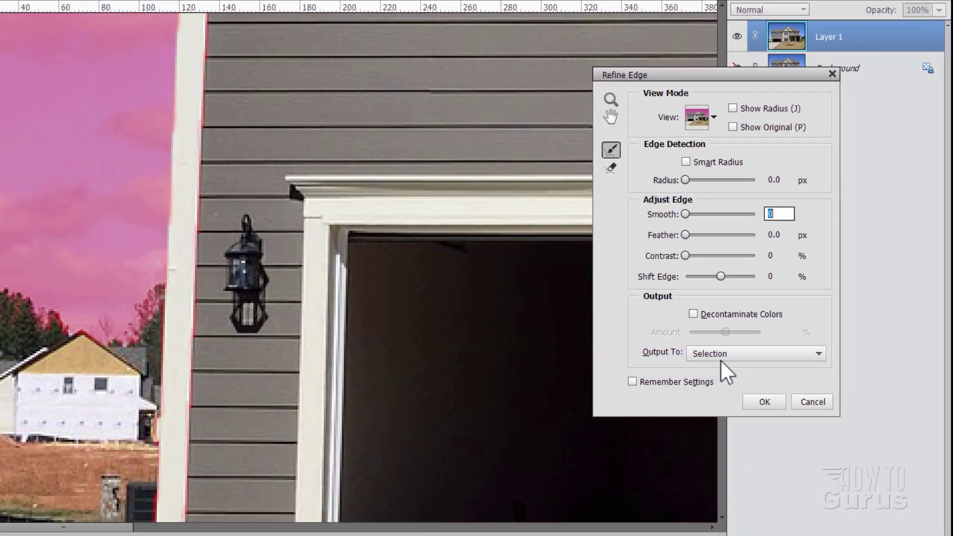
left_click(772, 325)
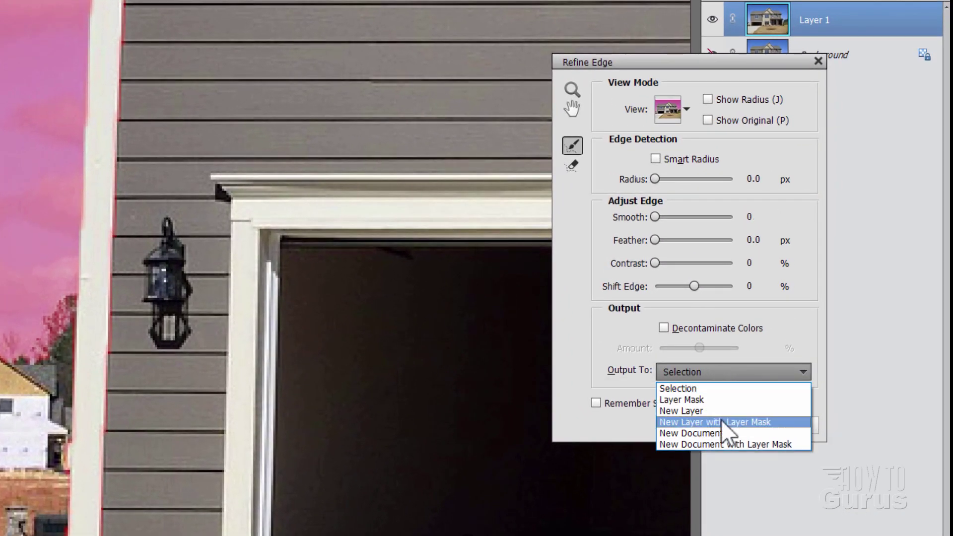
left_click(758, 421)
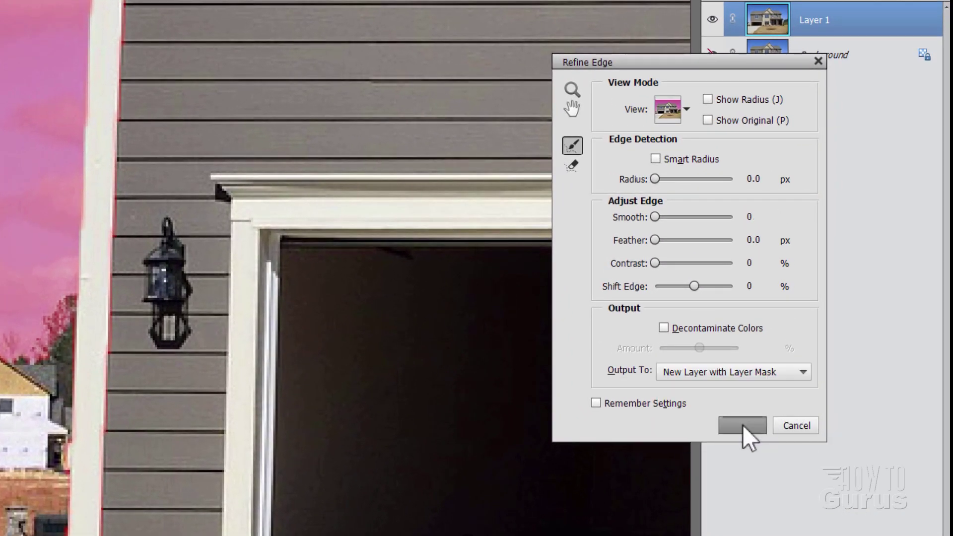
left_click(743, 425)
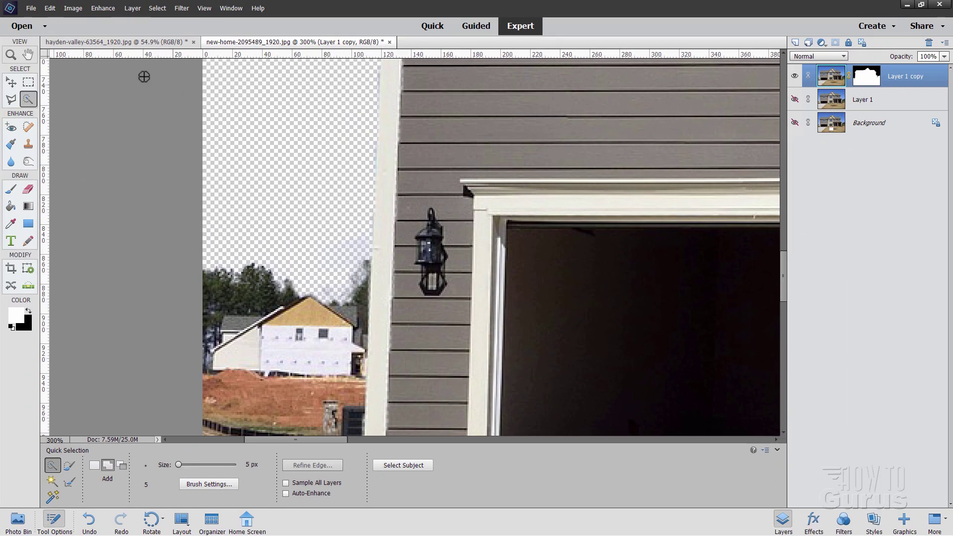
Fit the house on screen and drag the hayden-valley_1920.jpg landscape onto it from the Photo Bin.
left_click(11, 55)
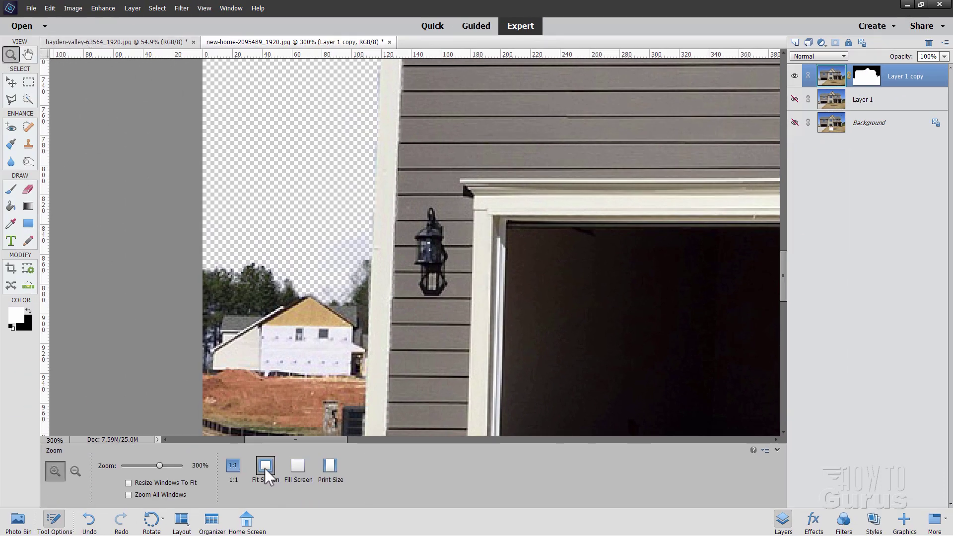
left_click(266, 467)
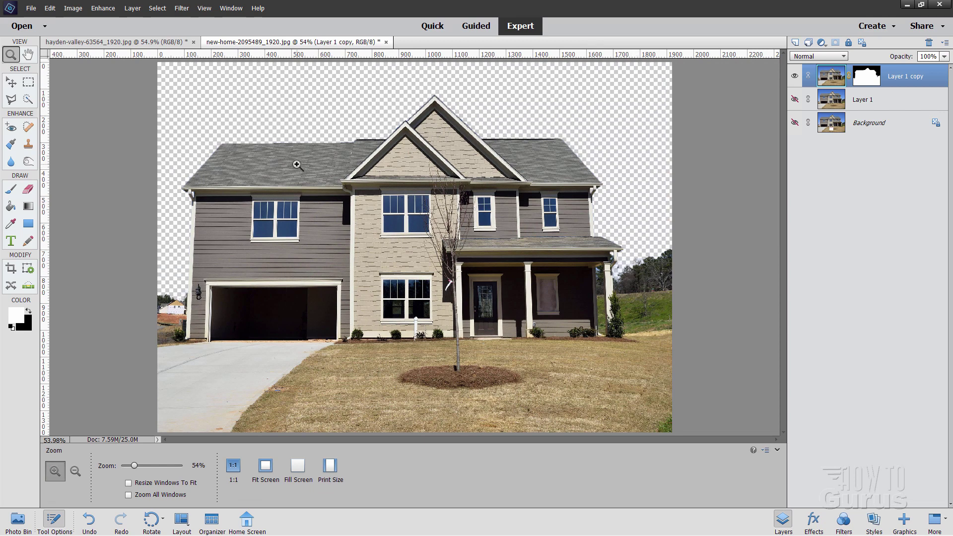
left_click(11, 81)
left_click(86, 43)
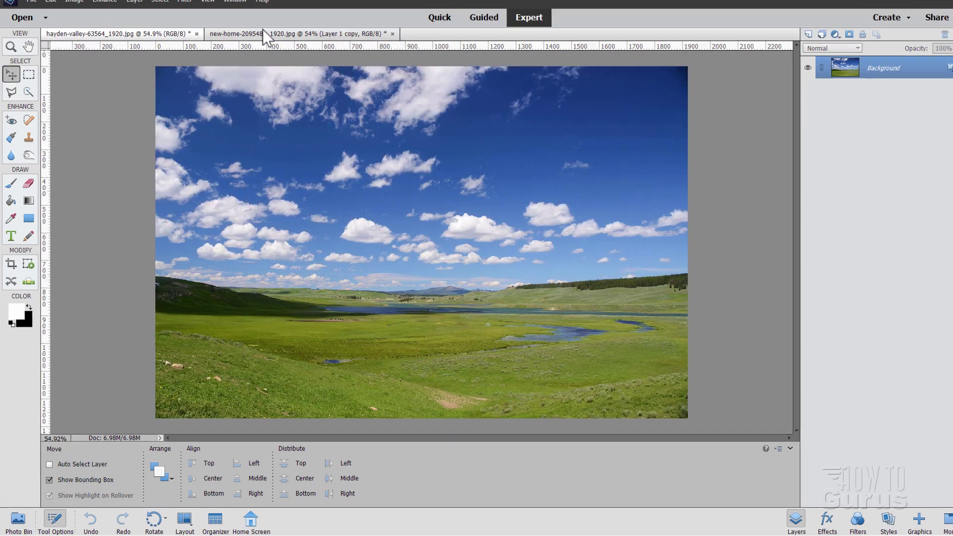
left_click(263, 42)
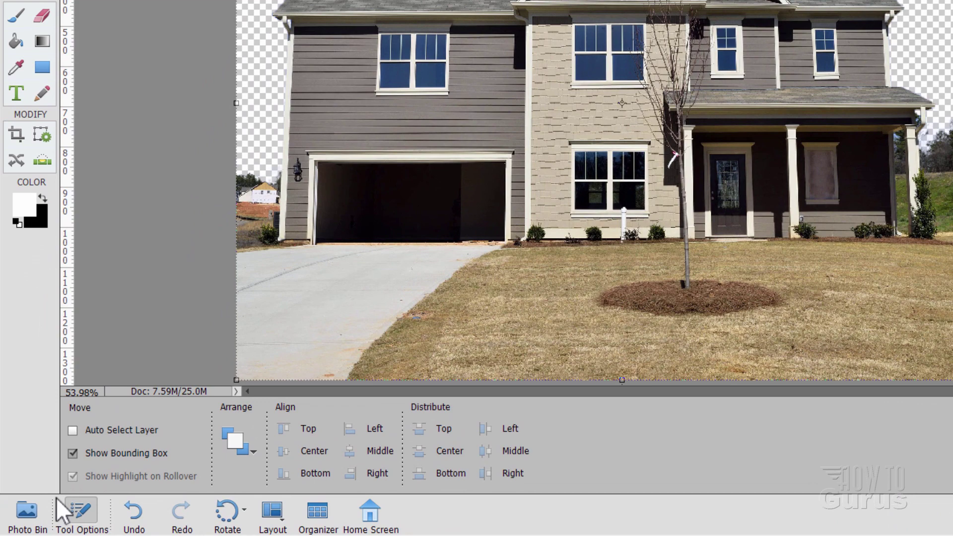
left_click(27, 517)
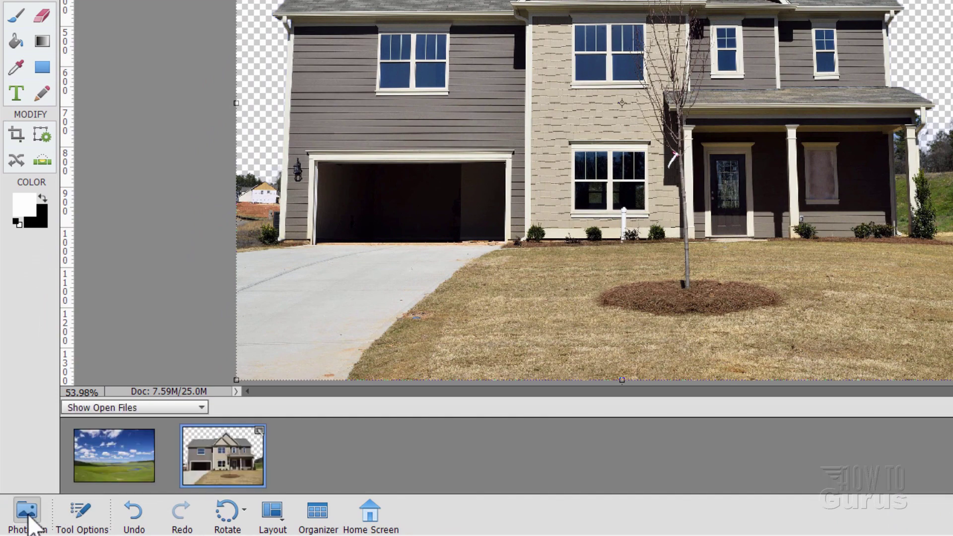
left_click_drag(119, 469, 483, 155)
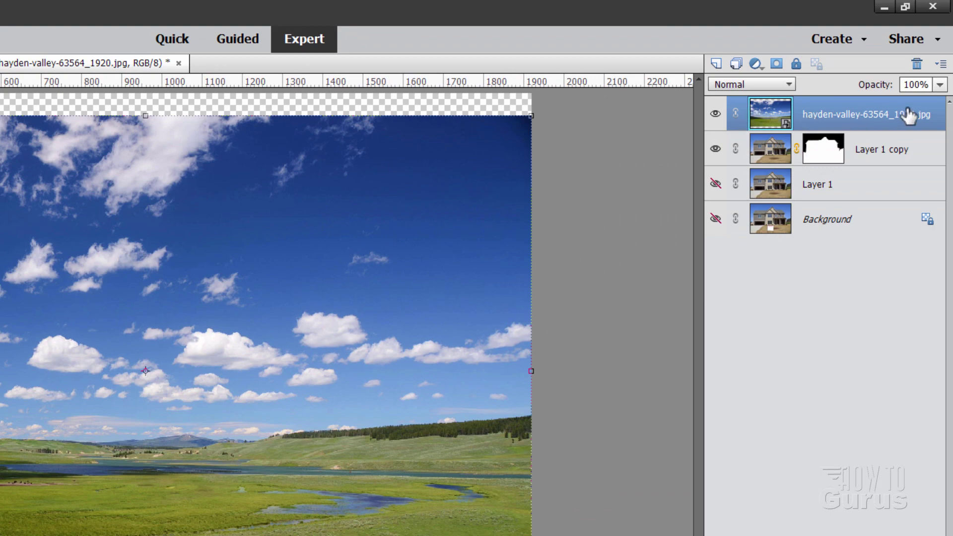
Move the sky layer below the masked house layer and stretch it to fill the canvas.
left_click_drag(870, 117, 871, 159)
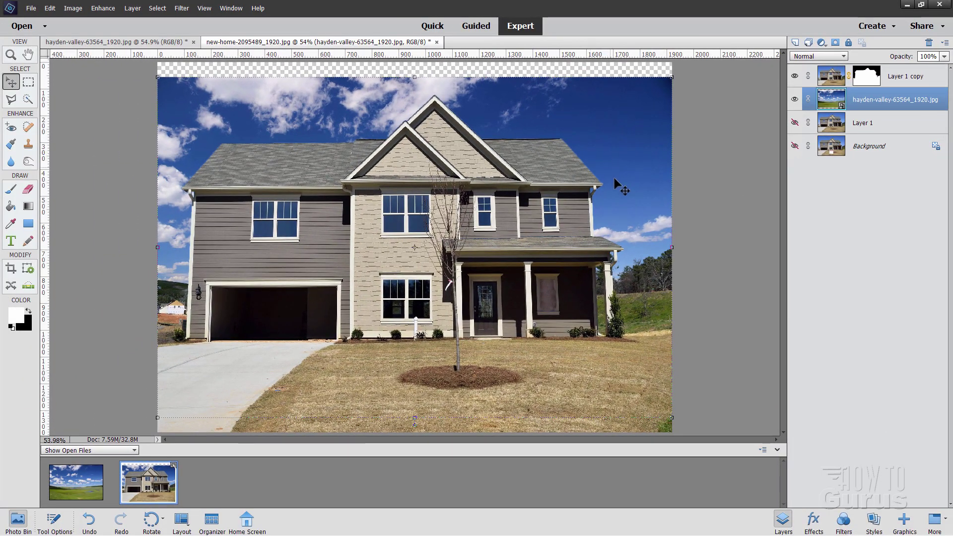
left_click_drag(618, 194, 622, 236)
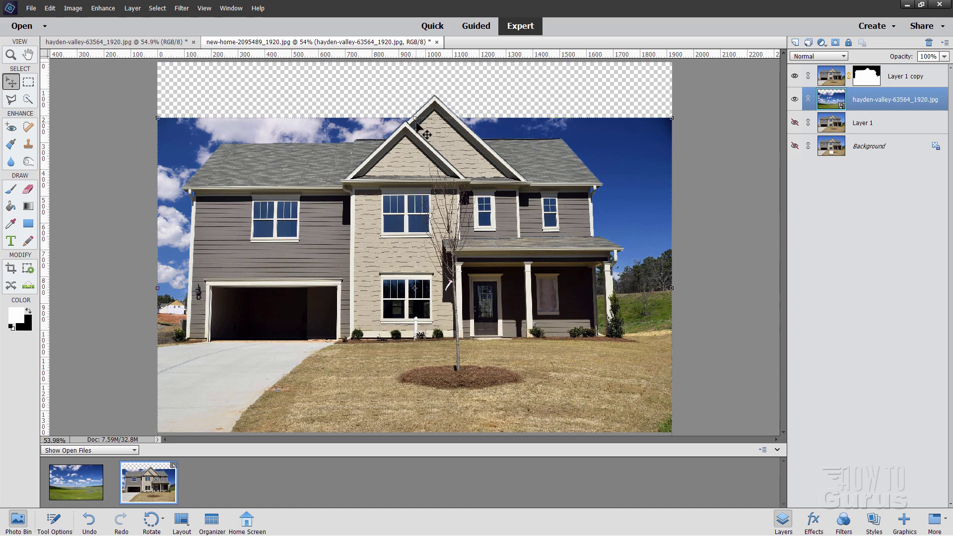
left_click_drag(416, 117, 414, 56)
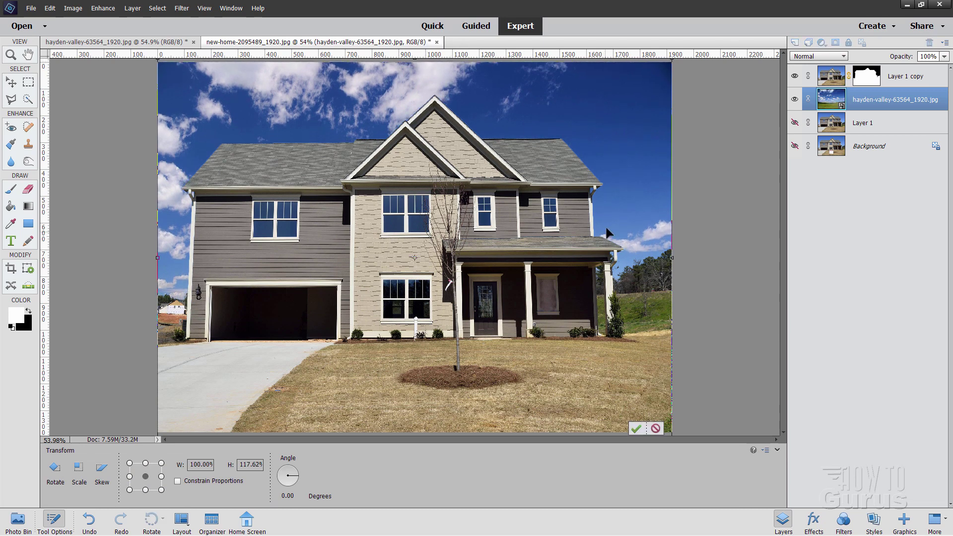
left_click_drag(615, 206, 615, 210)
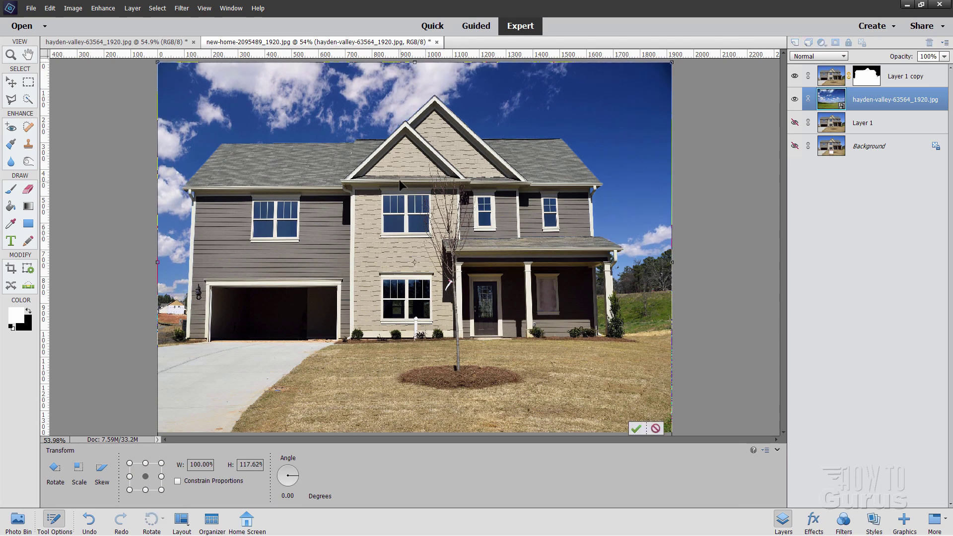
left_click(636, 428)
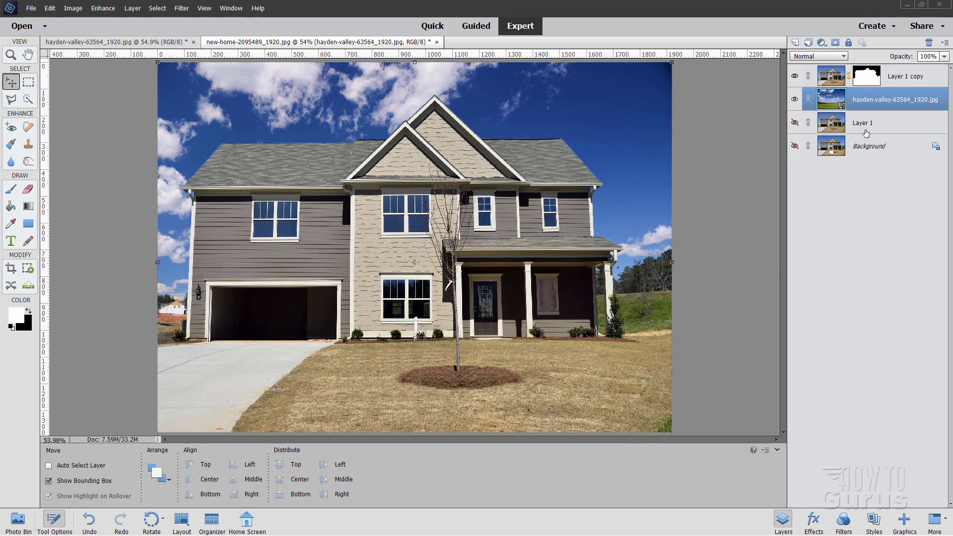
left_click(838, 78)
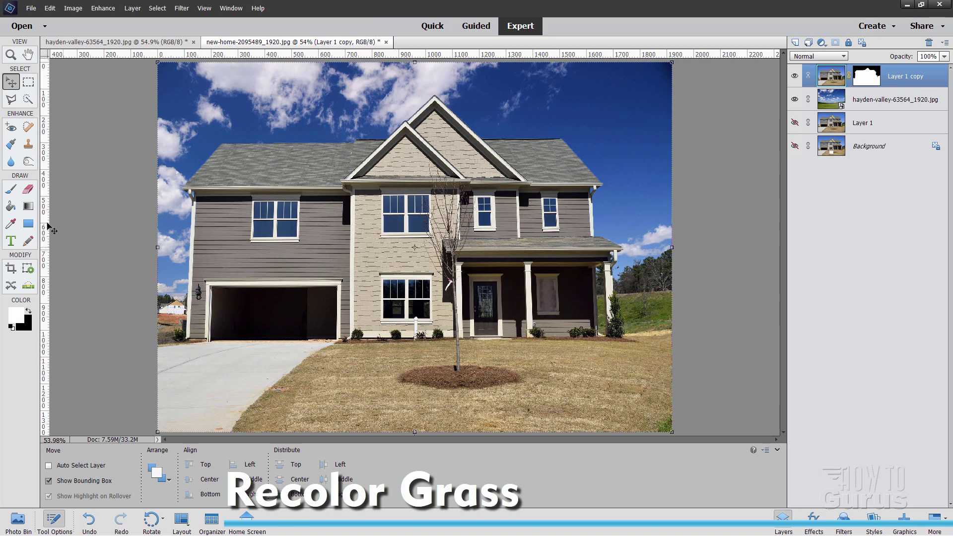
Brush a Quick Selection across the lawn, then zoom in on the mulch circle.
left_click(28, 99)
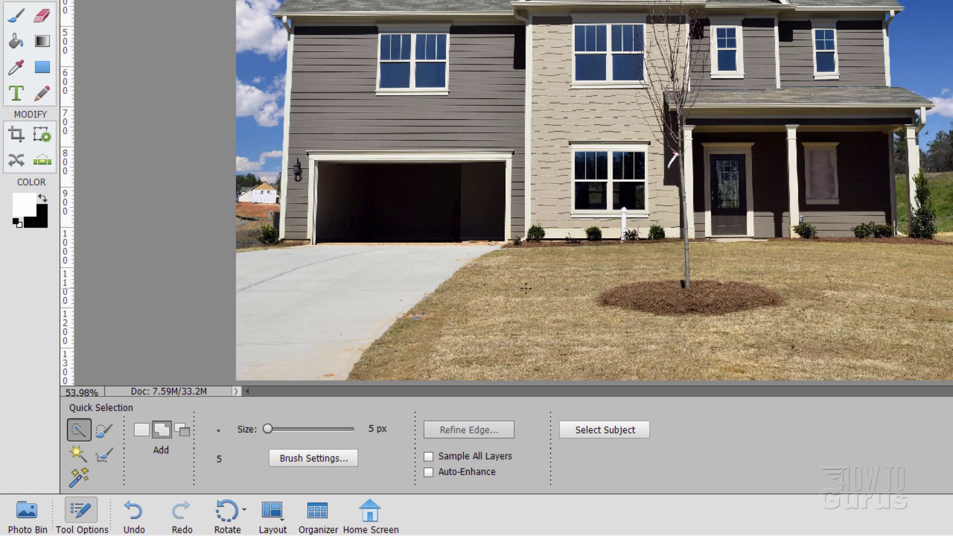
mouse_move(472, 306)
left_mouse_down()
mouse_move(501, 278)
mouse_move(377, 357)
mouse_move(400, 352)
left_mouse_up()
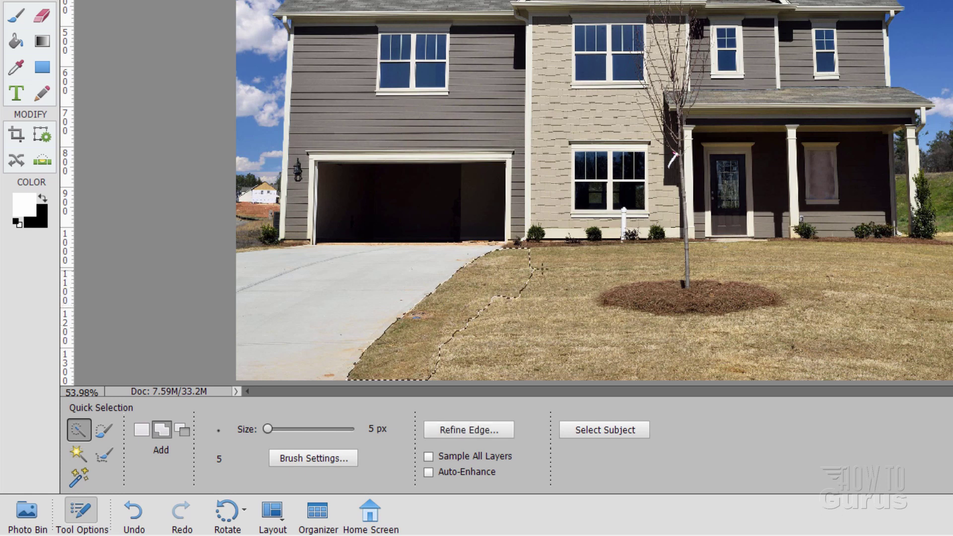
mouse_move(586, 266)
left_mouse_down()
mouse_move(675, 279)
mouse_move(641, 348)
mouse_move(875, 333)
mouse_move(872, 307)
left_mouse_up()
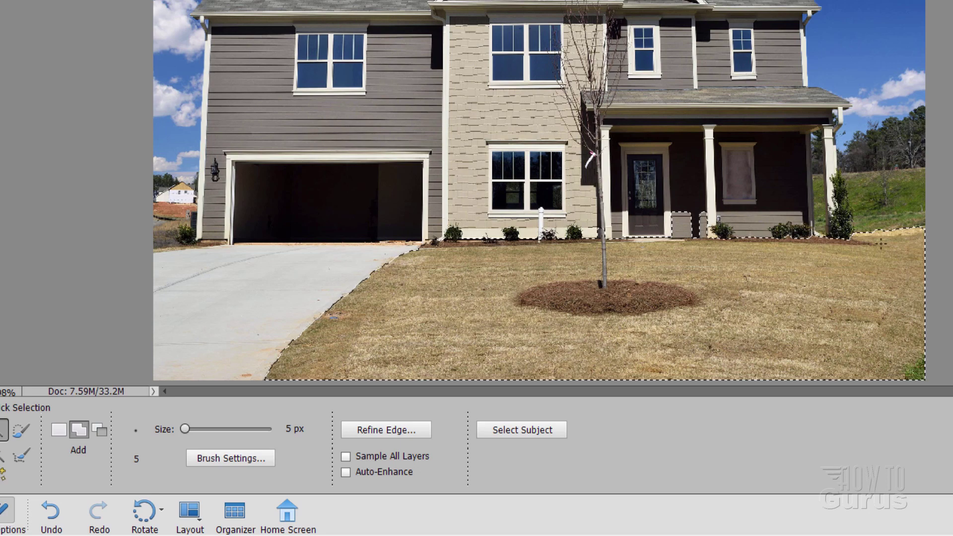
key("z")
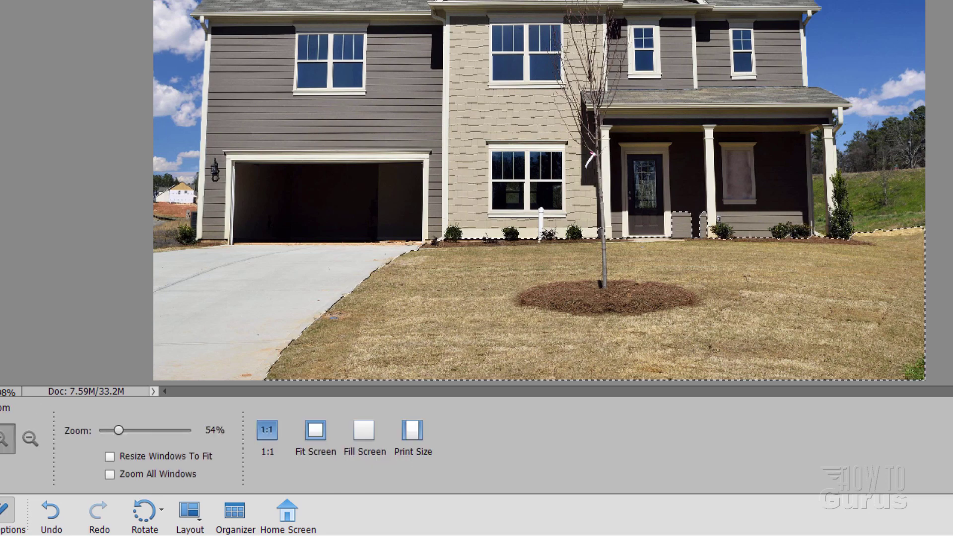
left_click(609, 302)
left_click(608, 307)
left_click(609, 308)
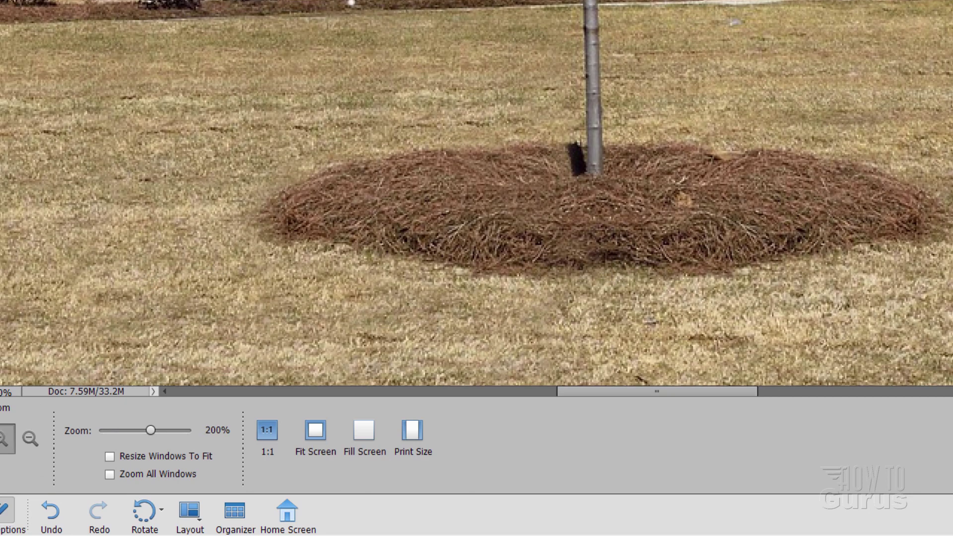
In Subtract mode, remove the mulch ring and the young tree's trunk from the lawn selection.
key("a")
left_click(99, 430)
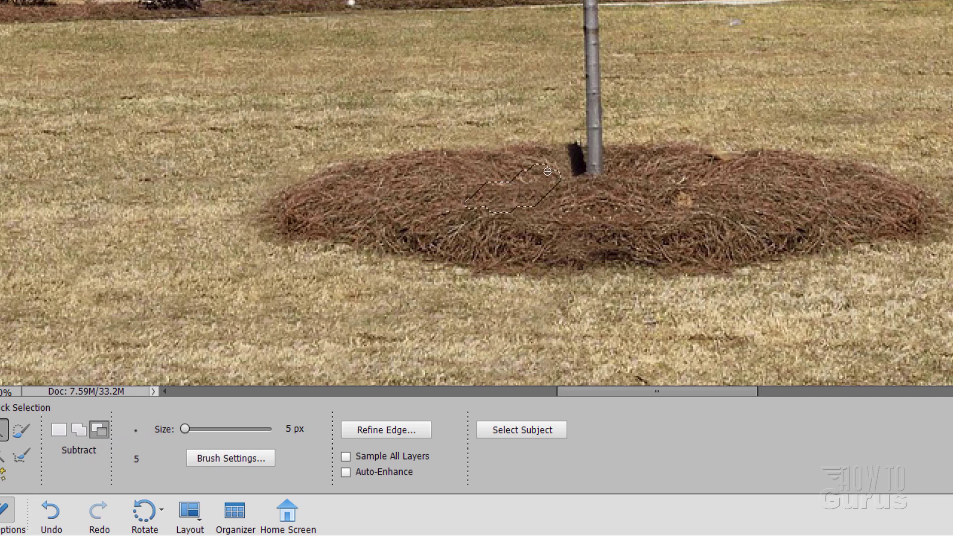
mouse_move(548, 171)
left_mouse_down()
mouse_move(480, 165)
mouse_move(348, 191)
mouse_move(297, 212)
mouse_move(596, 229)
mouse_move(839, 212)
mouse_move(894, 212)
mouse_move(912, 224)
left_mouse_up()
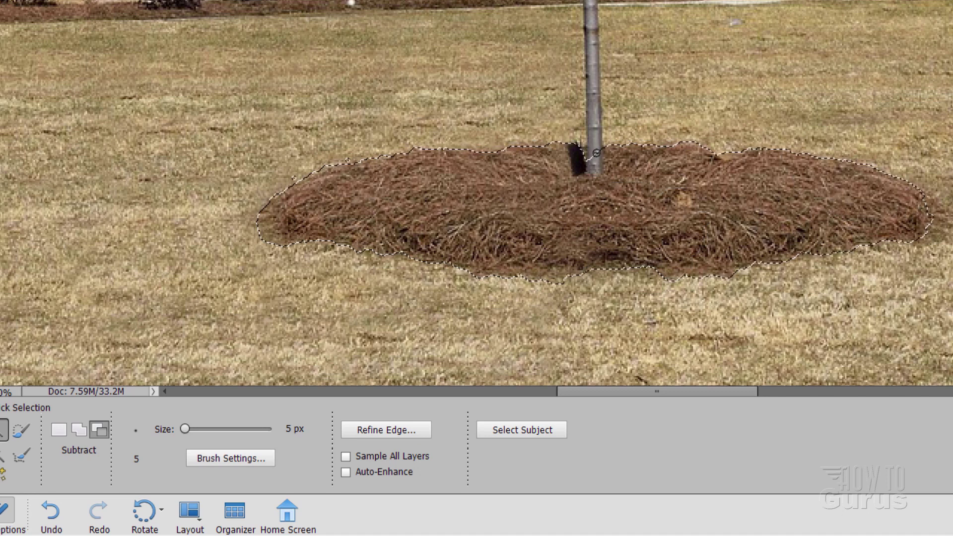
left_click_drag(595, 153, 593, 151)
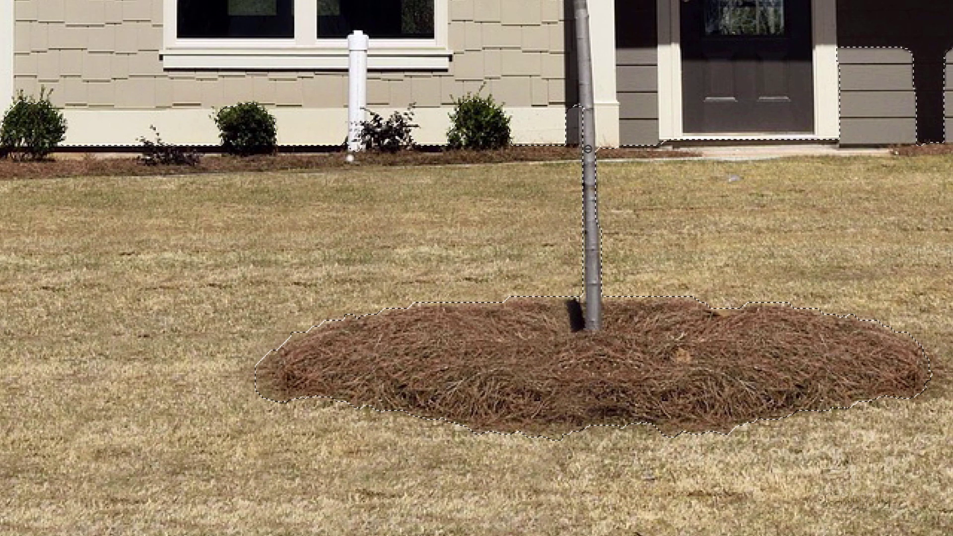
left_click_drag(587, 142, 587, 144)
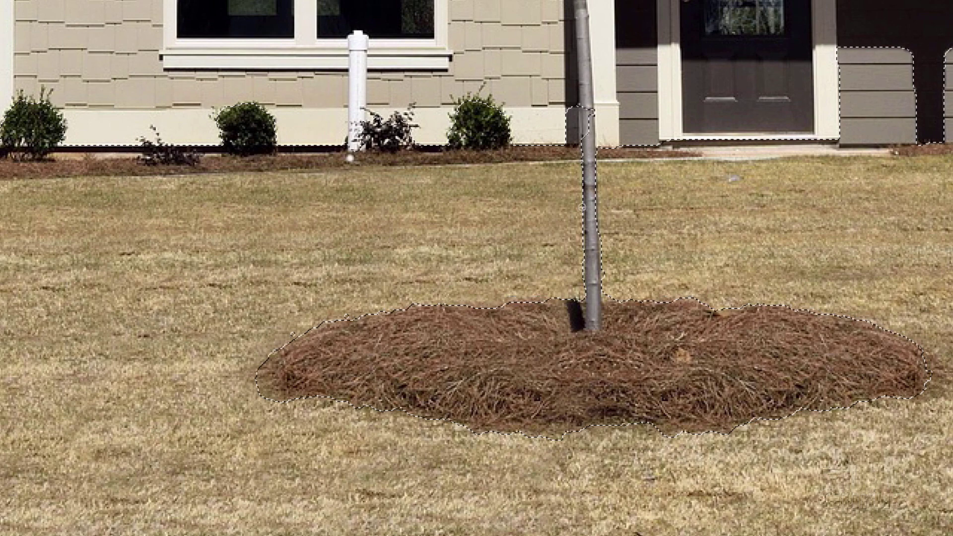